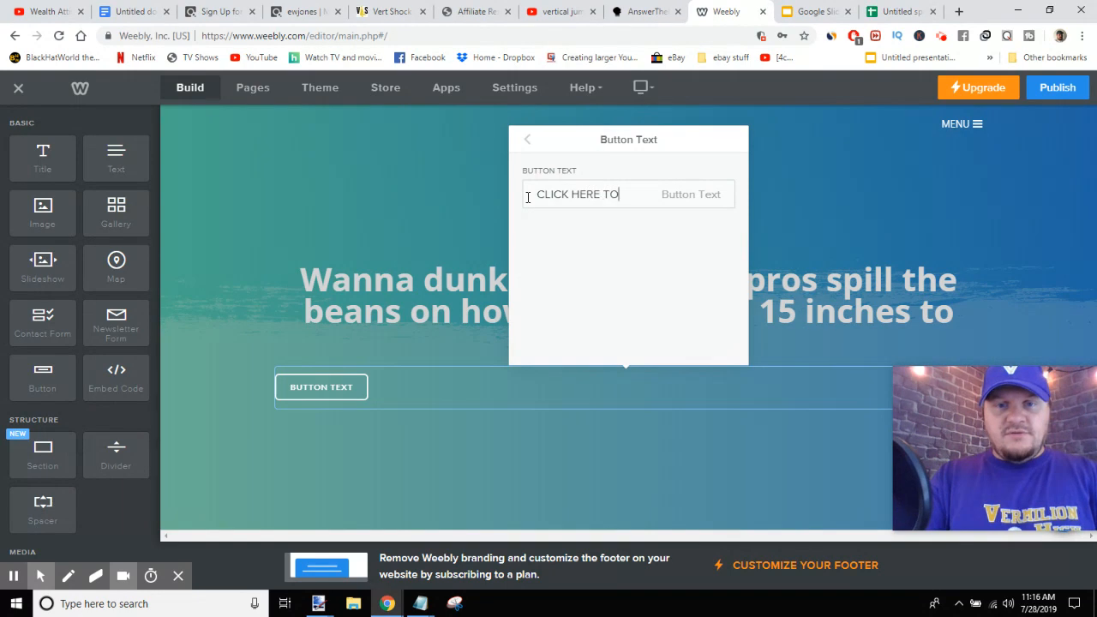
- Finish the button label as "CLICK HERE TO LEARN MORE" and return to the button settings
text(ARN MORE)
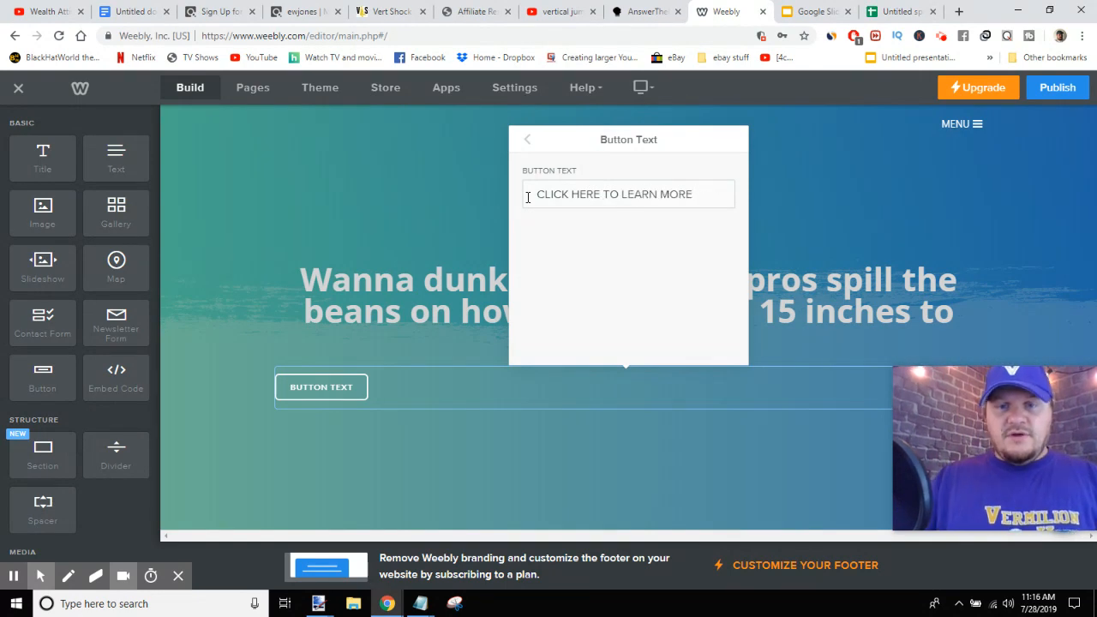
click(599, 258)
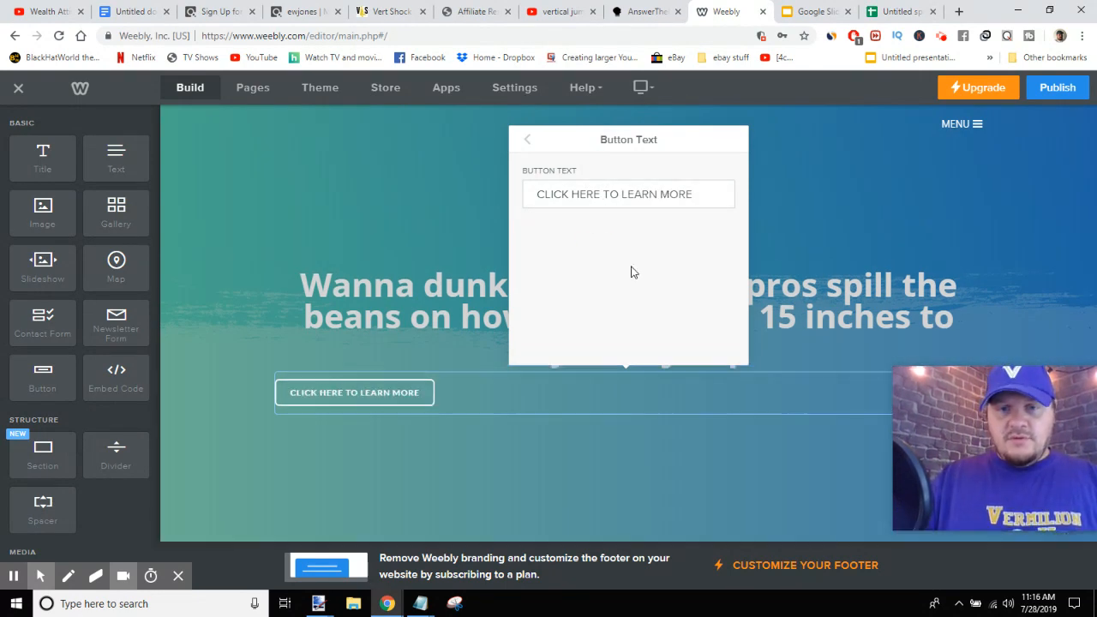
click(527, 139)
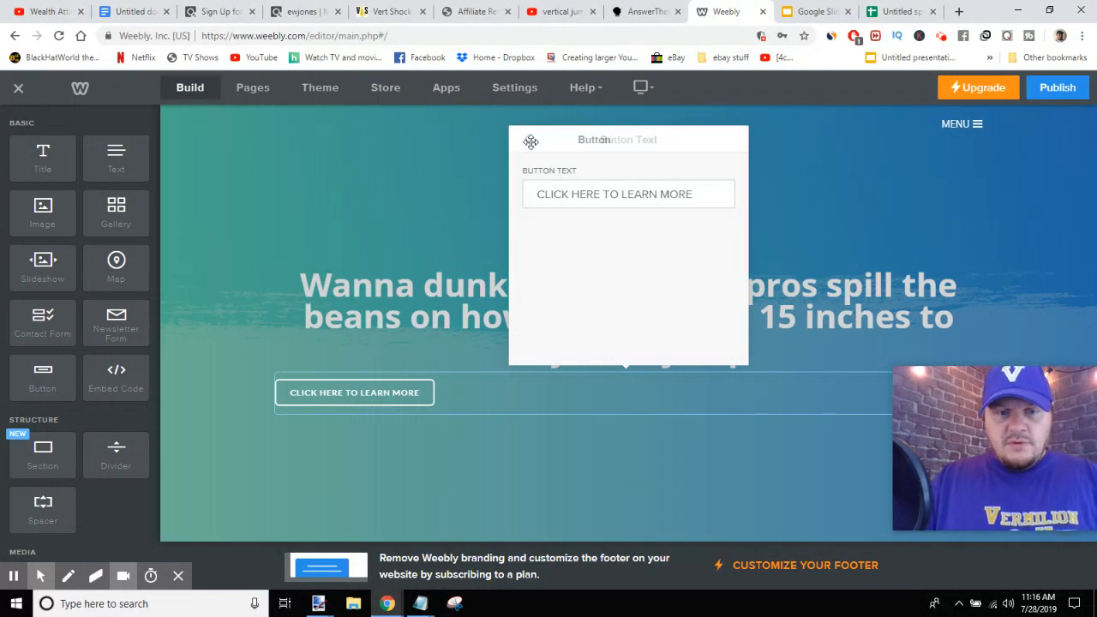
- Apply the fourth button style, the solid white button, and go back to the button settings
click(614, 222)
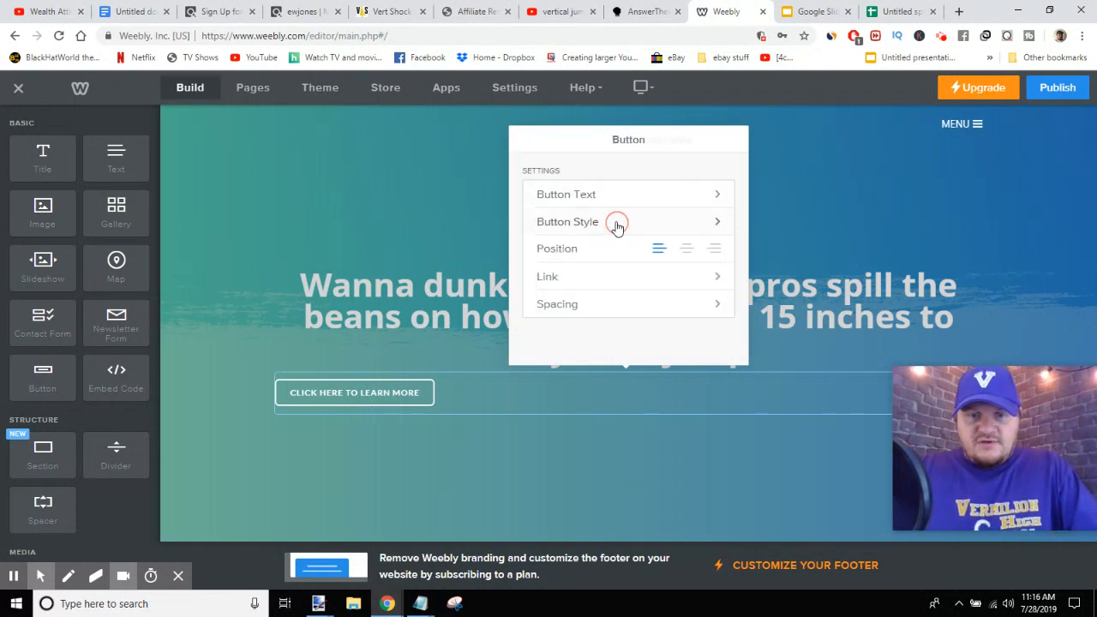
scroll(661, 272, down, 2)
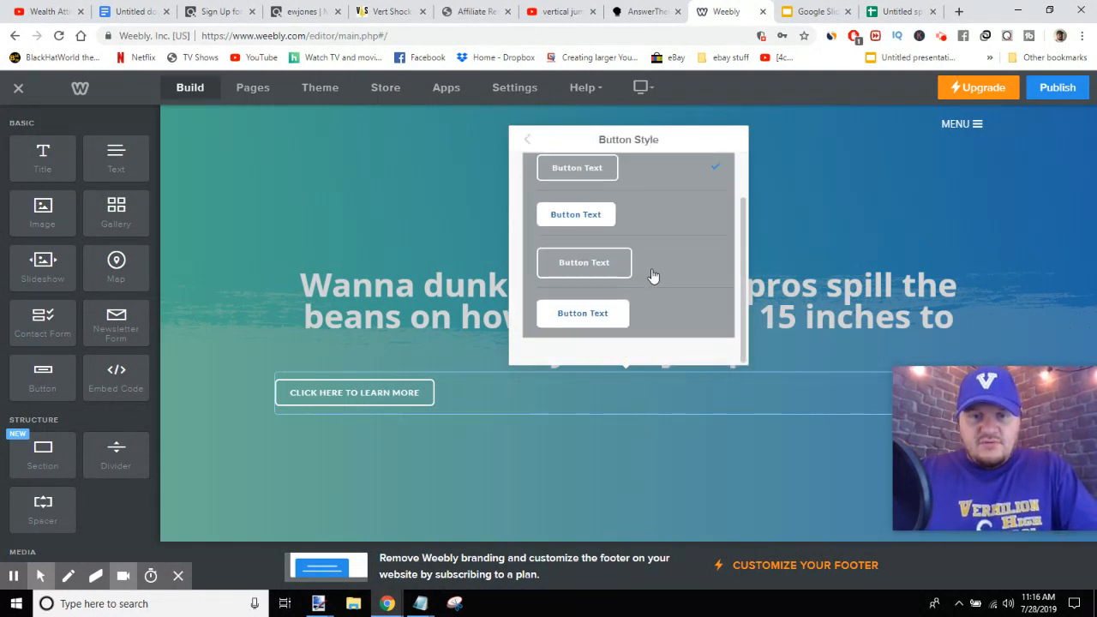
click(603, 324)
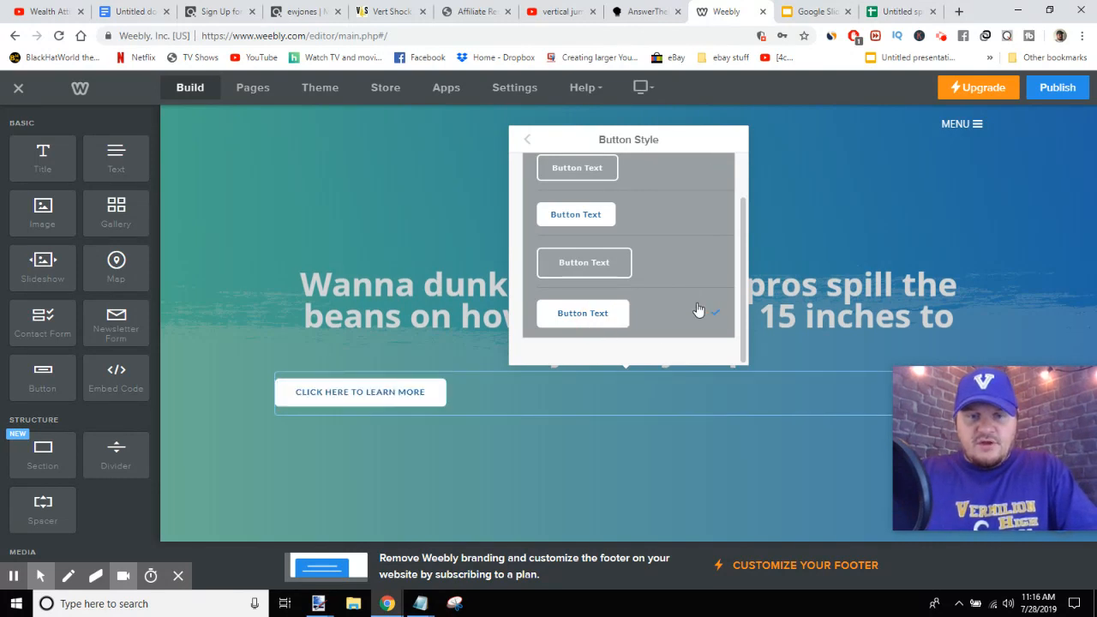
click(525, 142)
click(528, 142)
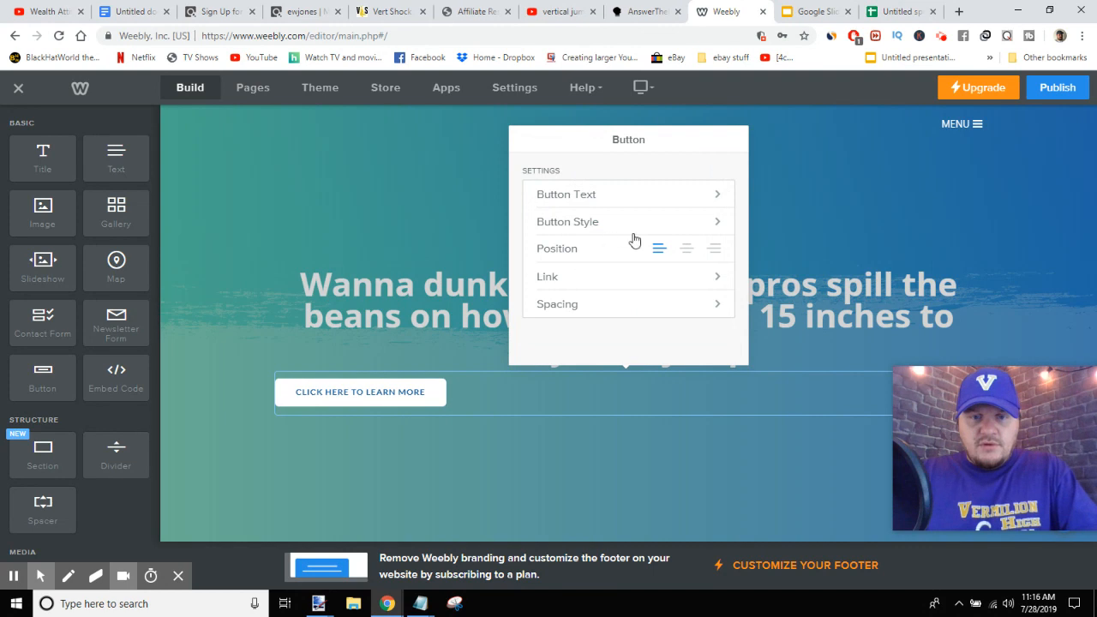
- Center the button and set its link type to Website URL
click(687, 250)
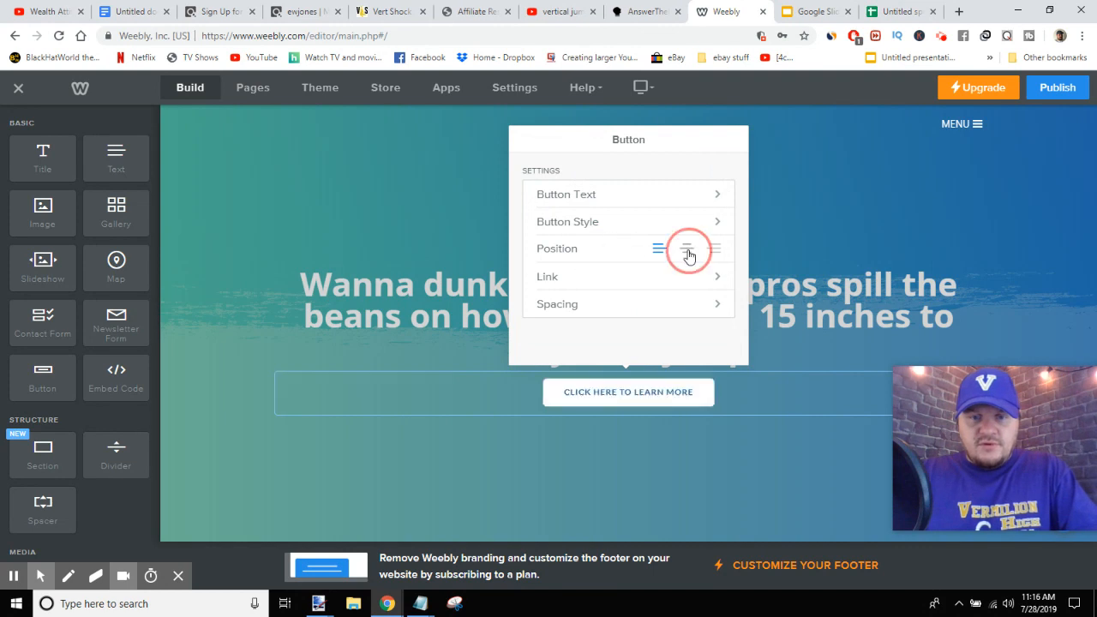
click(641, 276)
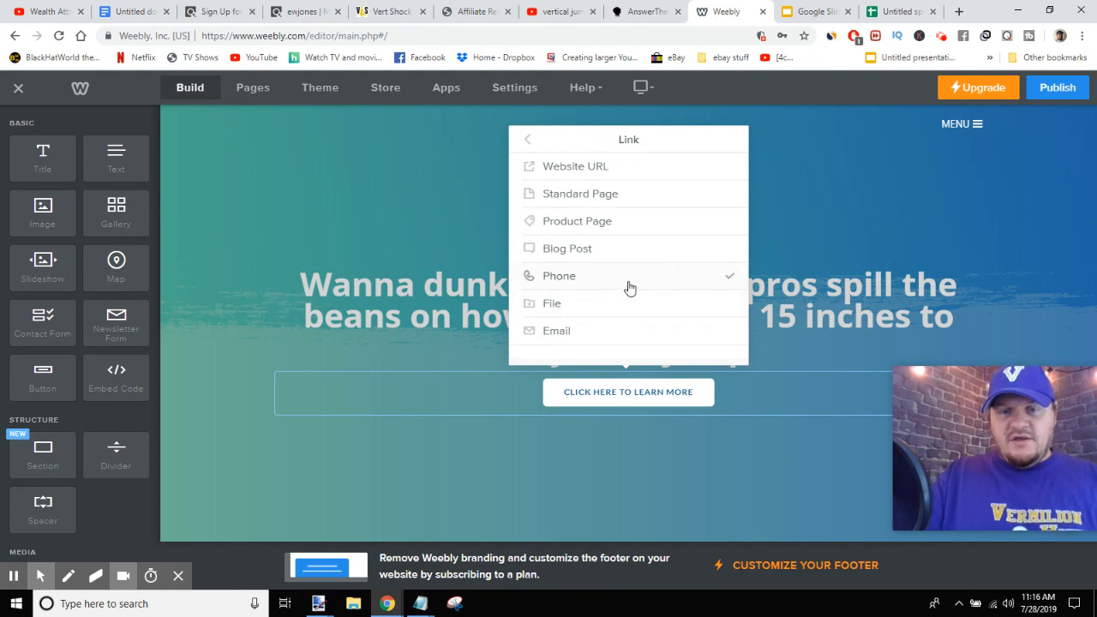
click(578, 170)
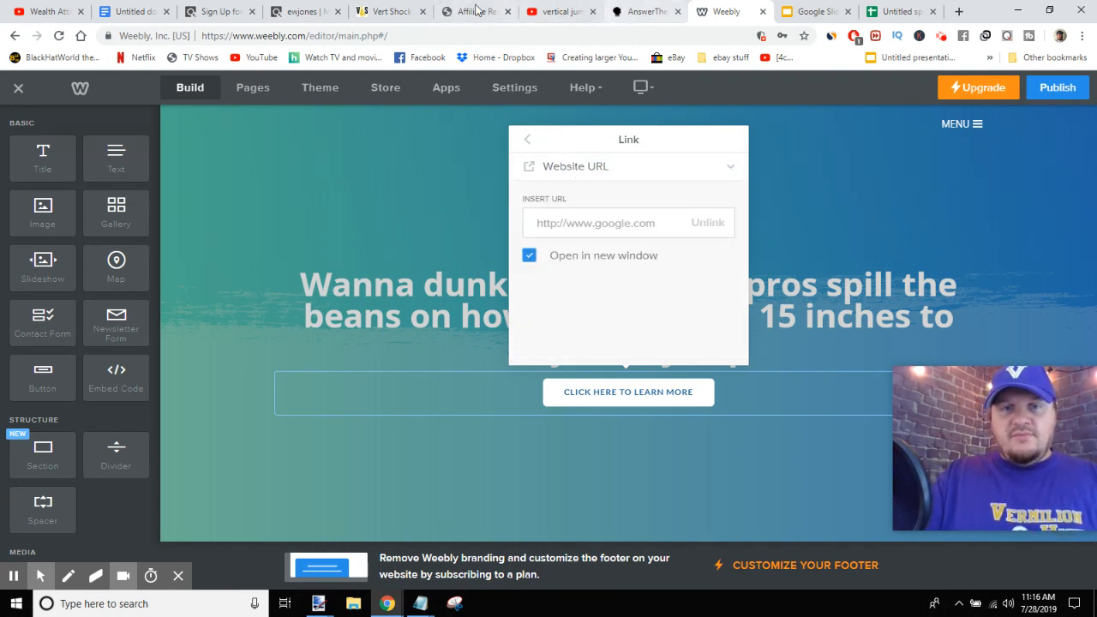
- Copy the Vert Shock hoplink from the affiliate resources page
click(477, 10)
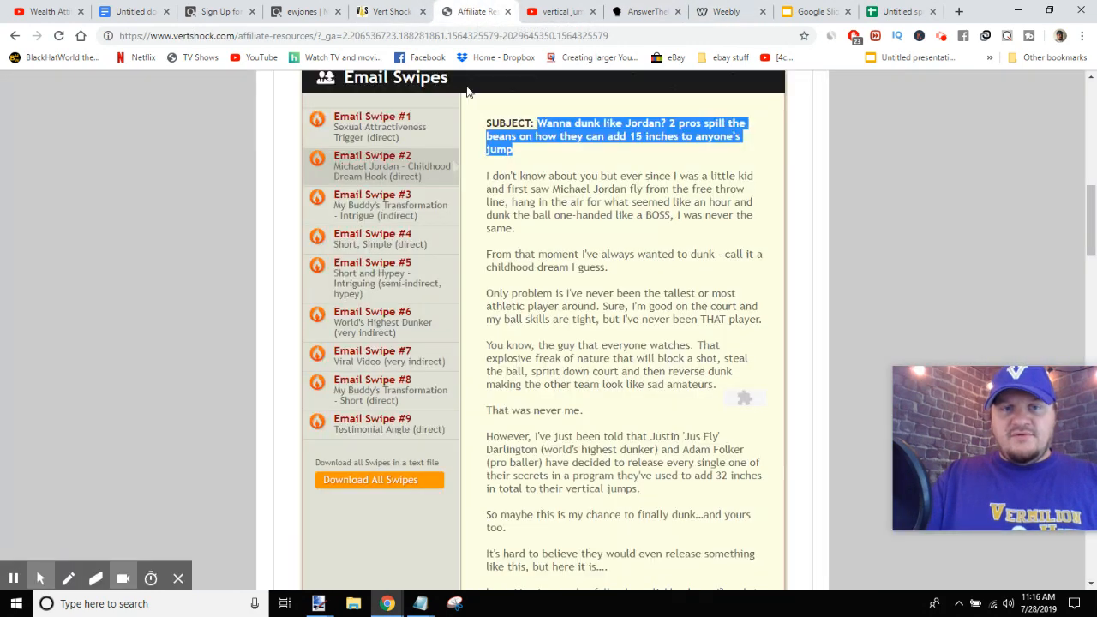
scroll(533, 206, up, 9)
scroll(528, 214, down, 3)
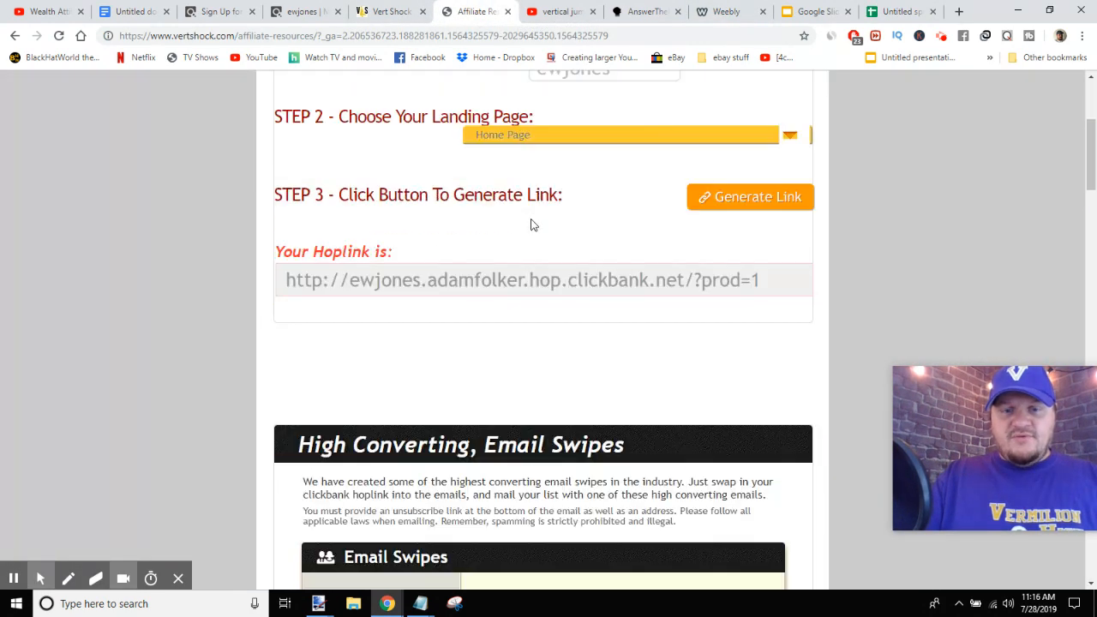
drag(781, 283, 269, 310)
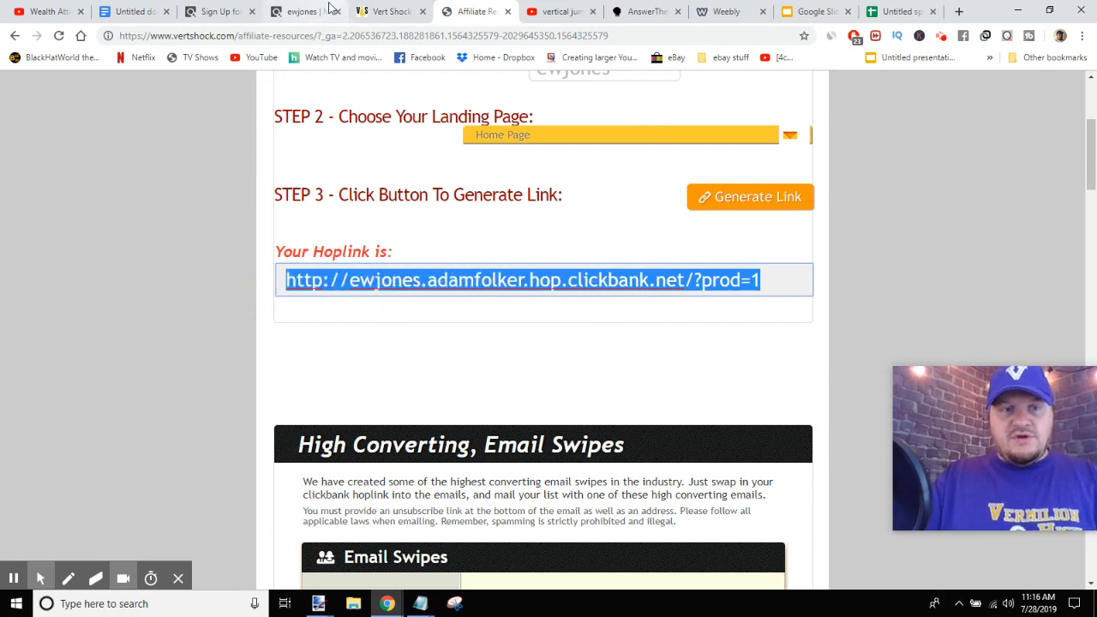
- Generate hoplinks for the Vert Shock product in the ClickBank marketplace, then close the generator
click(292, 12)
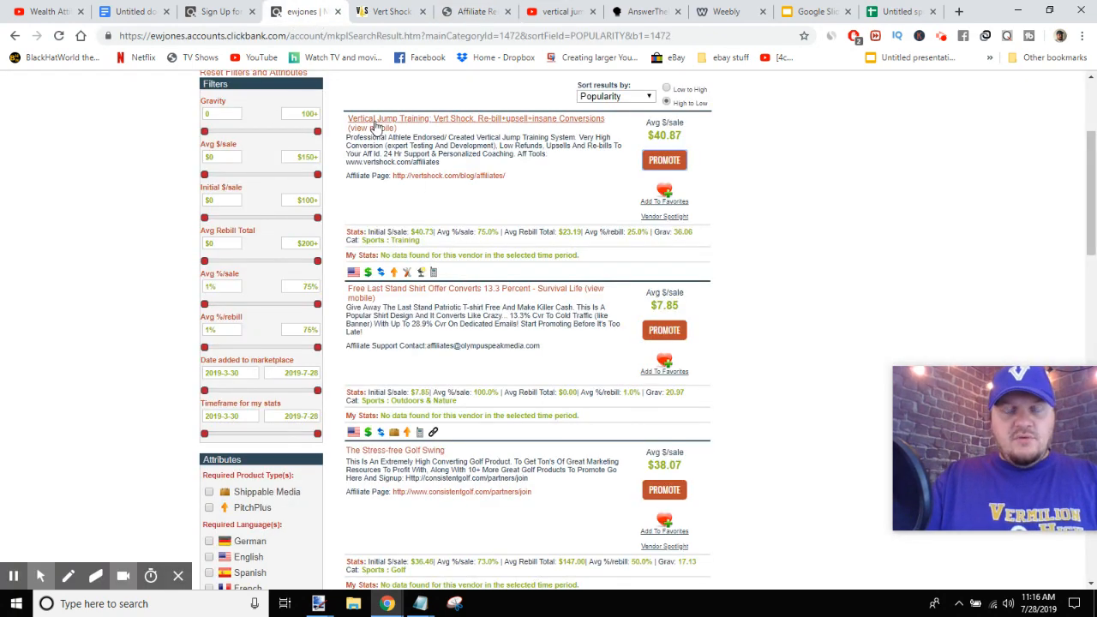
click(676, 164)
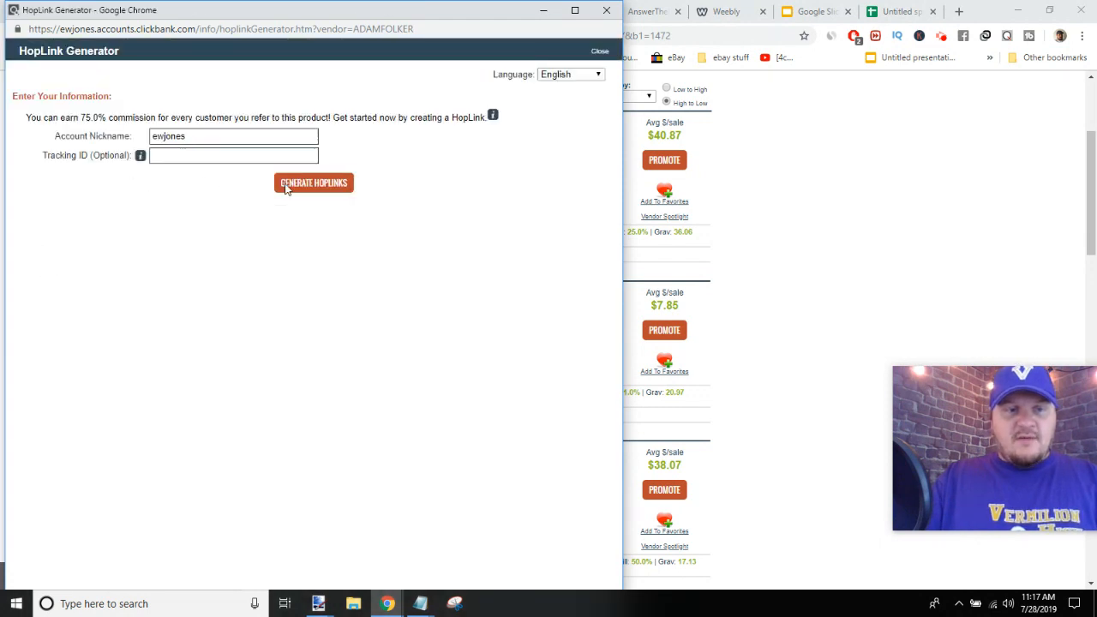
click(297, 187)
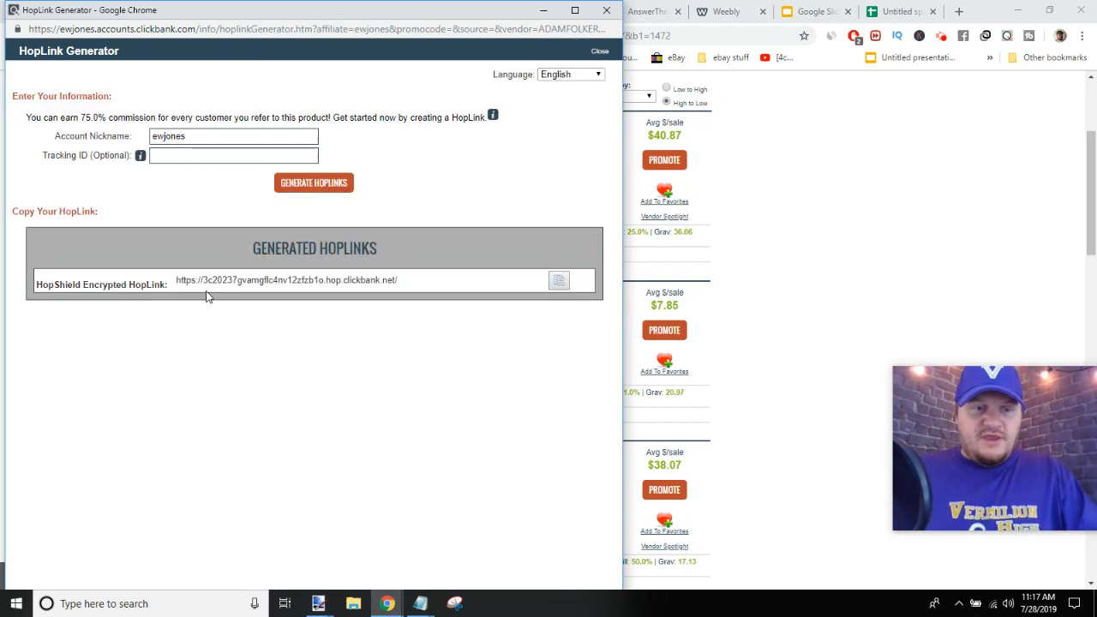
click(605, 11)
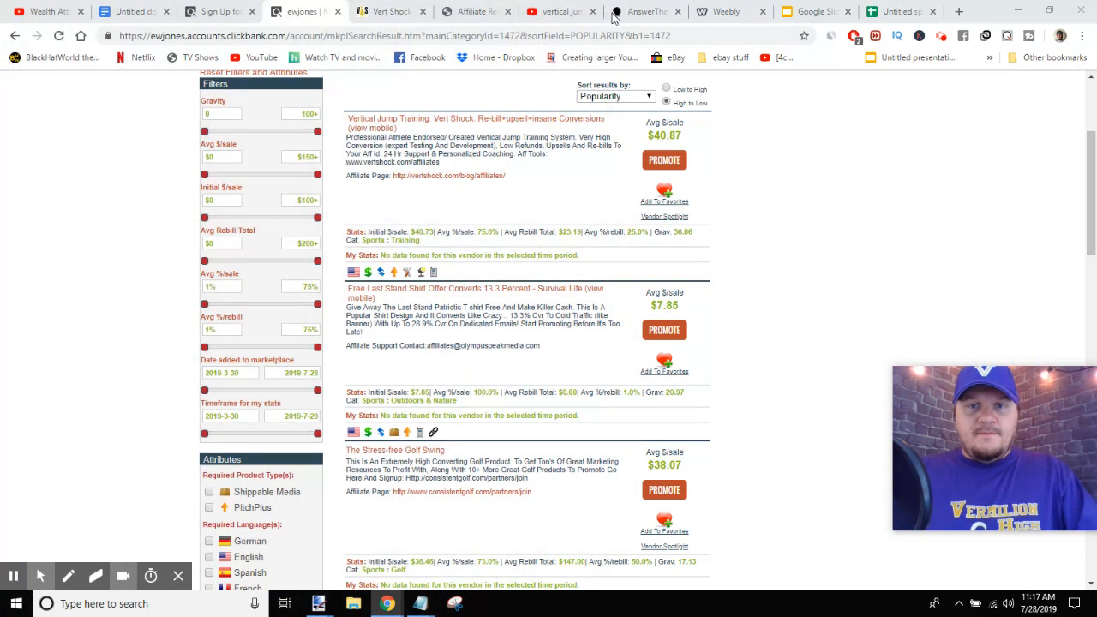
- Paste the hoplink as the button's website URL and turn off opening in a new window
click(743, 10)
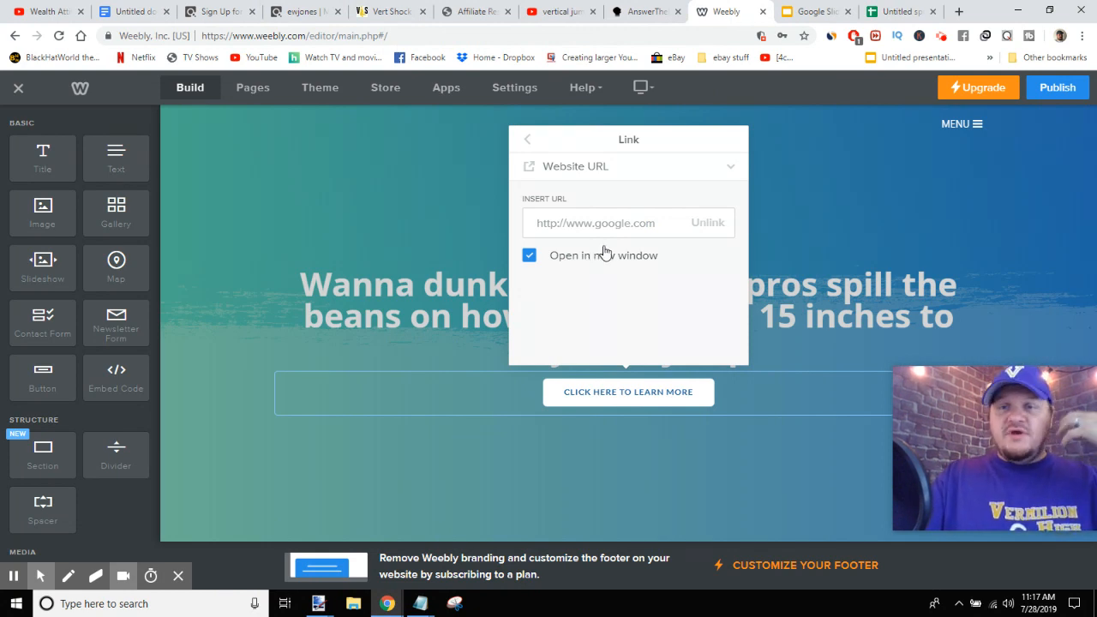
click(607, 221)
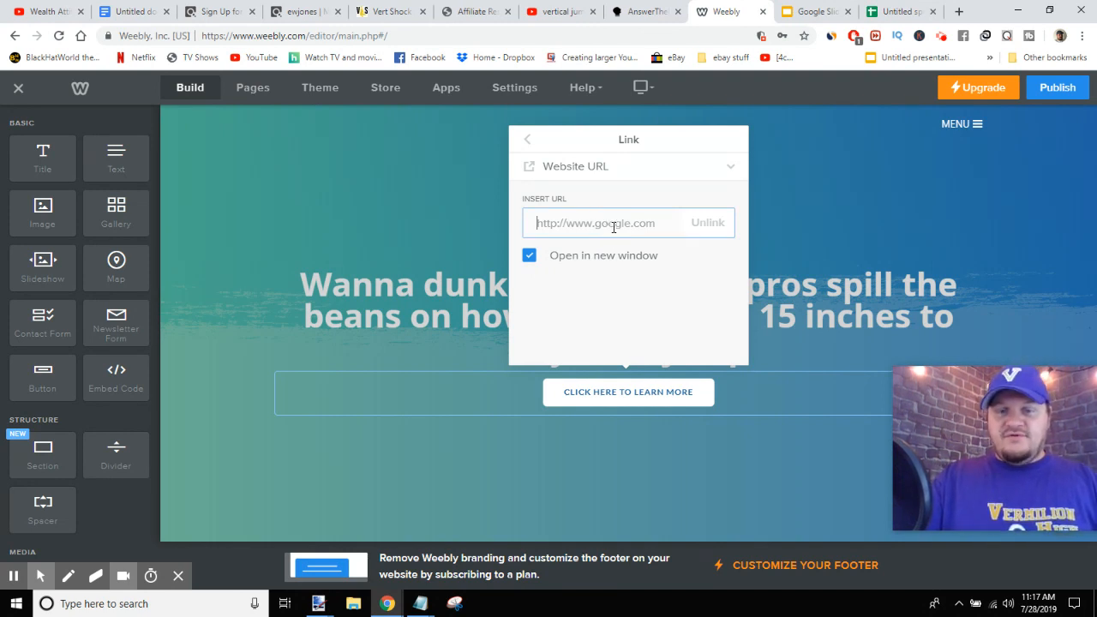
key(ctrl+v)
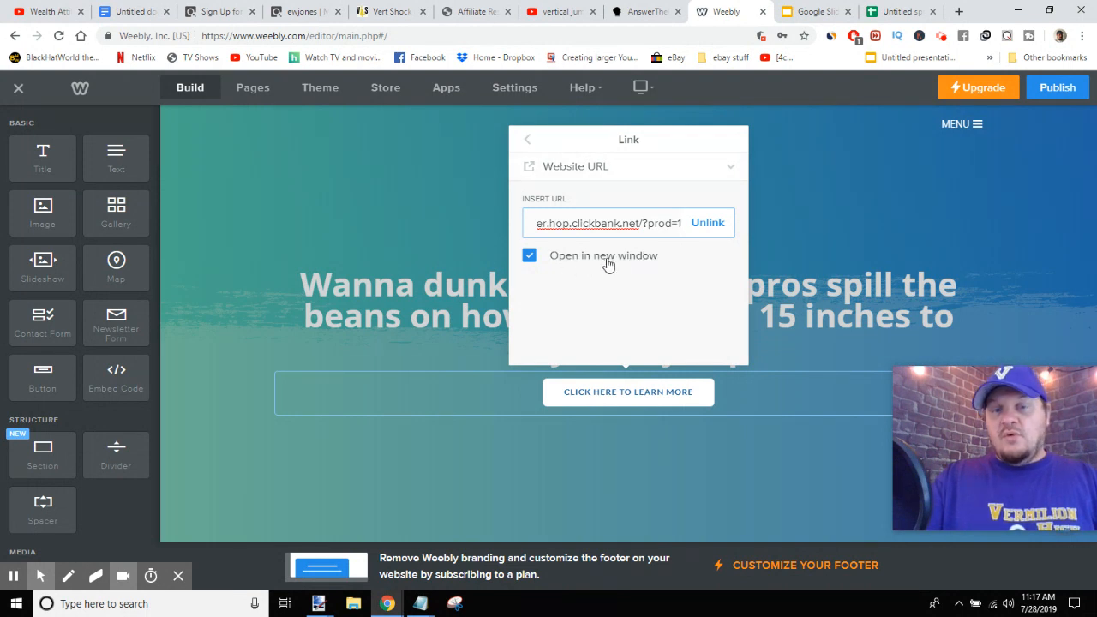
click(529, 259)
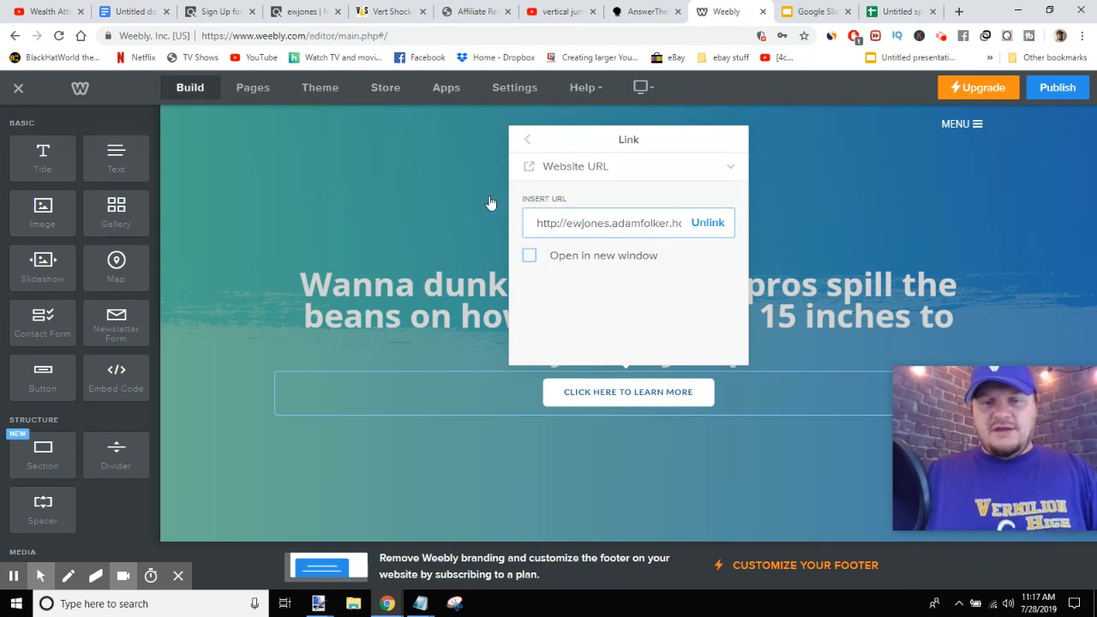
- Set the button's top and bottom margins to 40
click(527, 140)
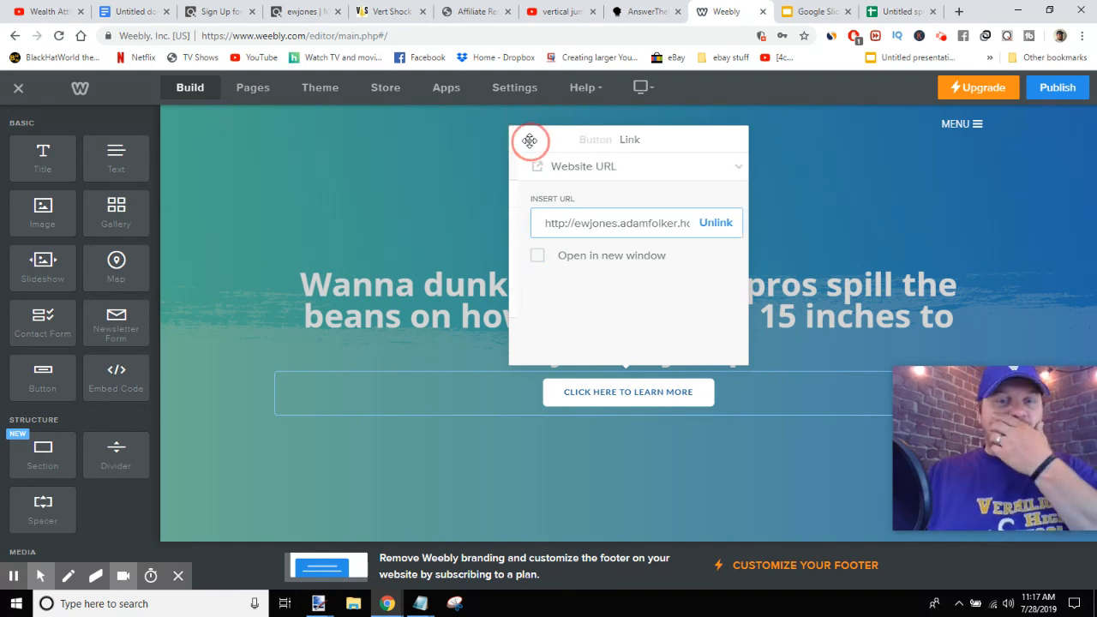
click(574, 306)
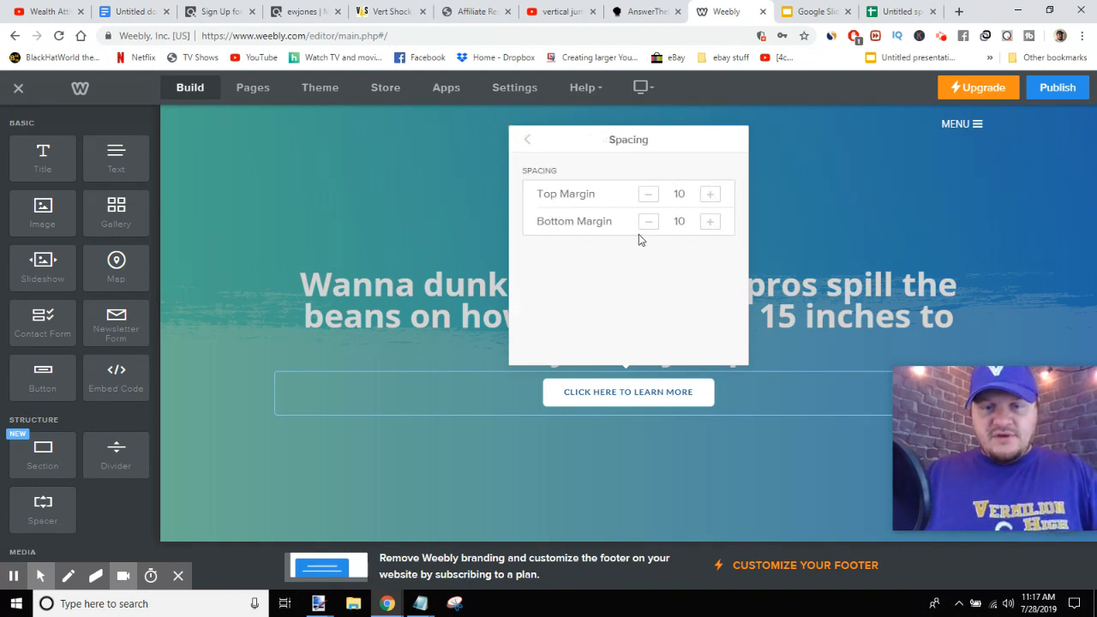
click(708, 195)
click(708, 194)
click(707, 192)
click(711, 224)
click(710, 224)
click(711, 224)
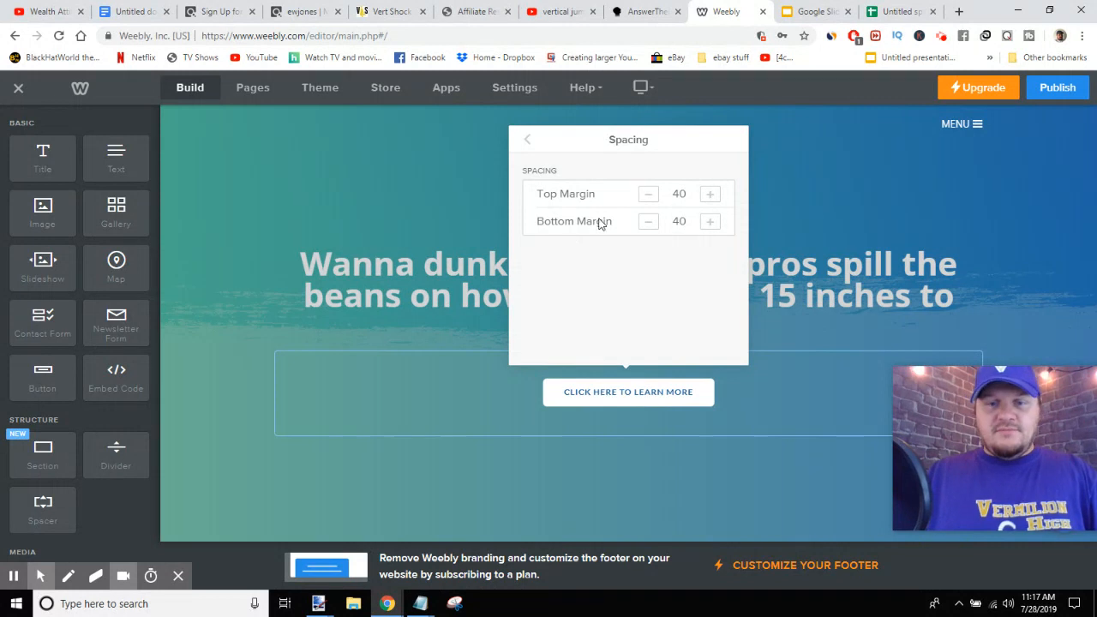
click(527, 139)
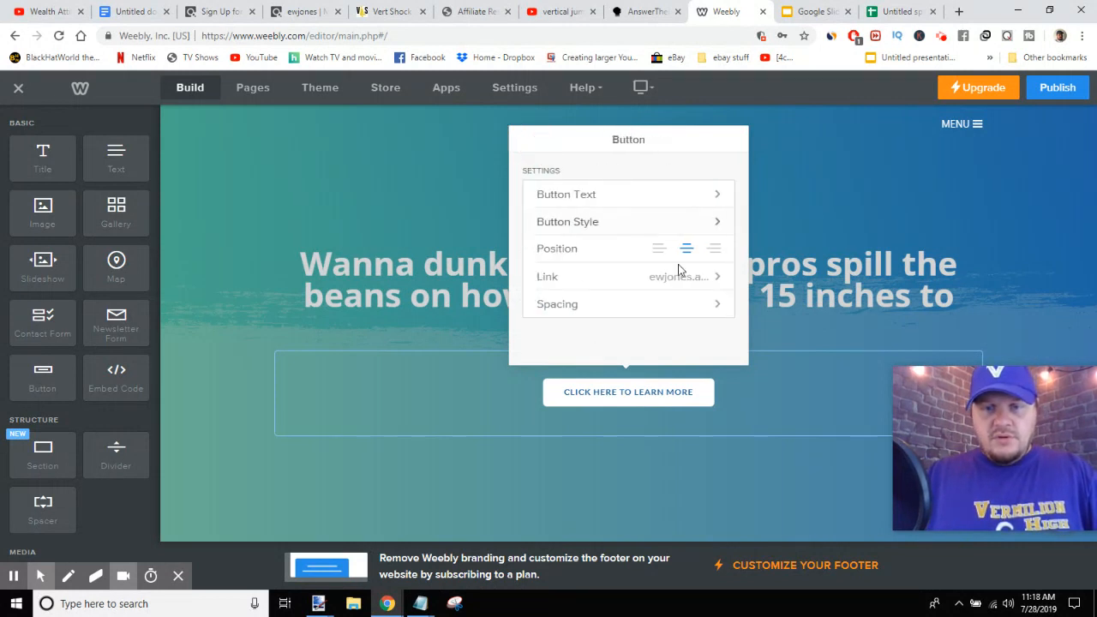
- Review the button style options, then close the button settings
click(563, 225)
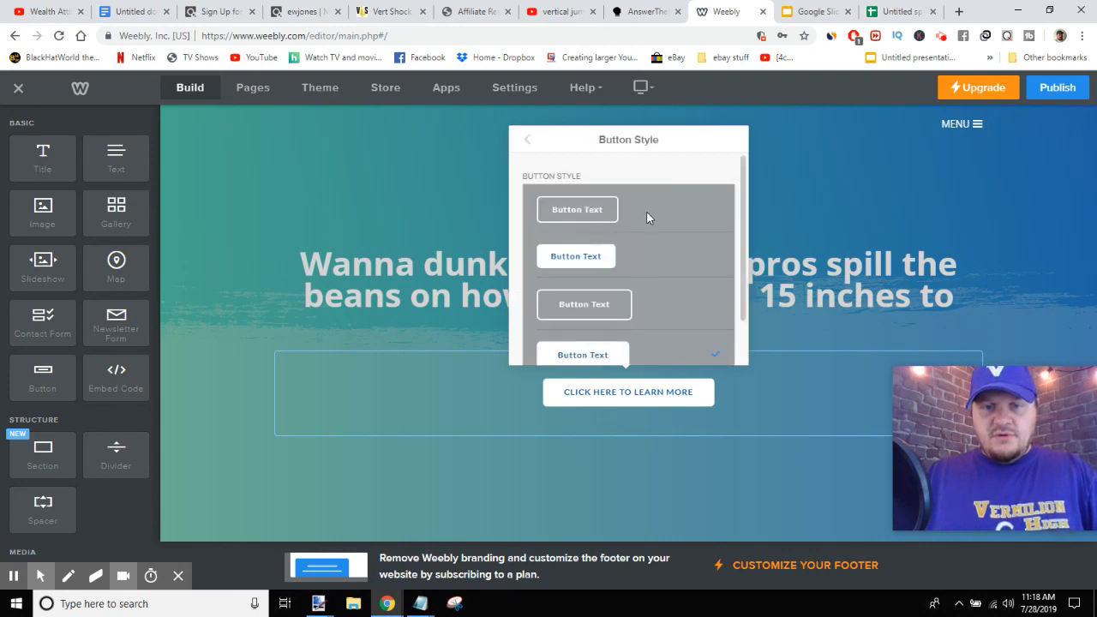
scroll(651, 222, down, 2)
scroll(667, 242, up, 2)
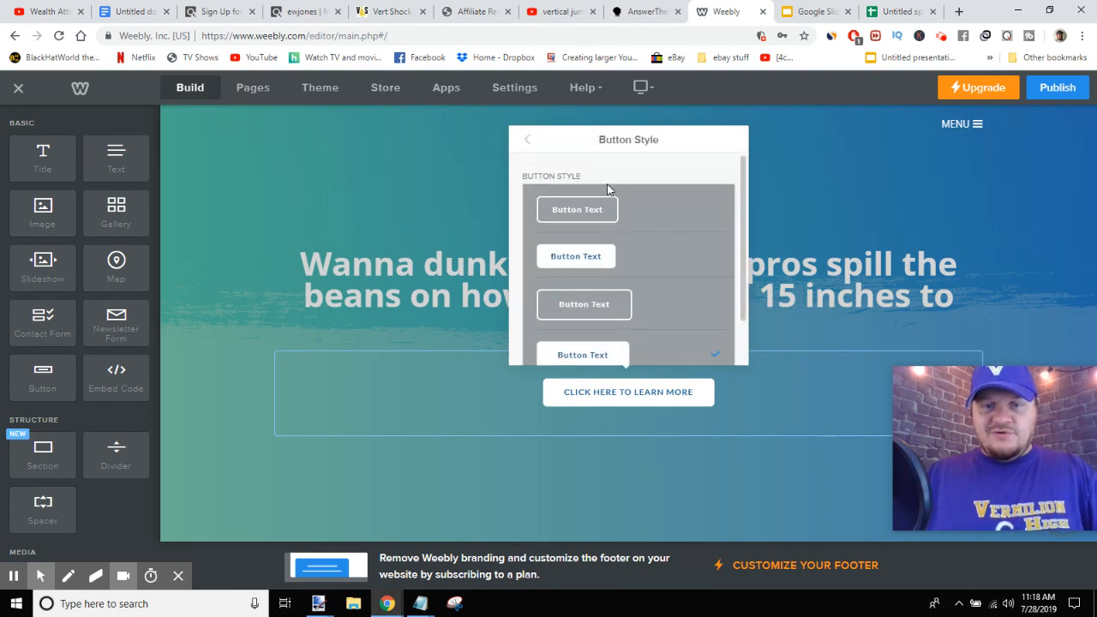
click(527, 139)
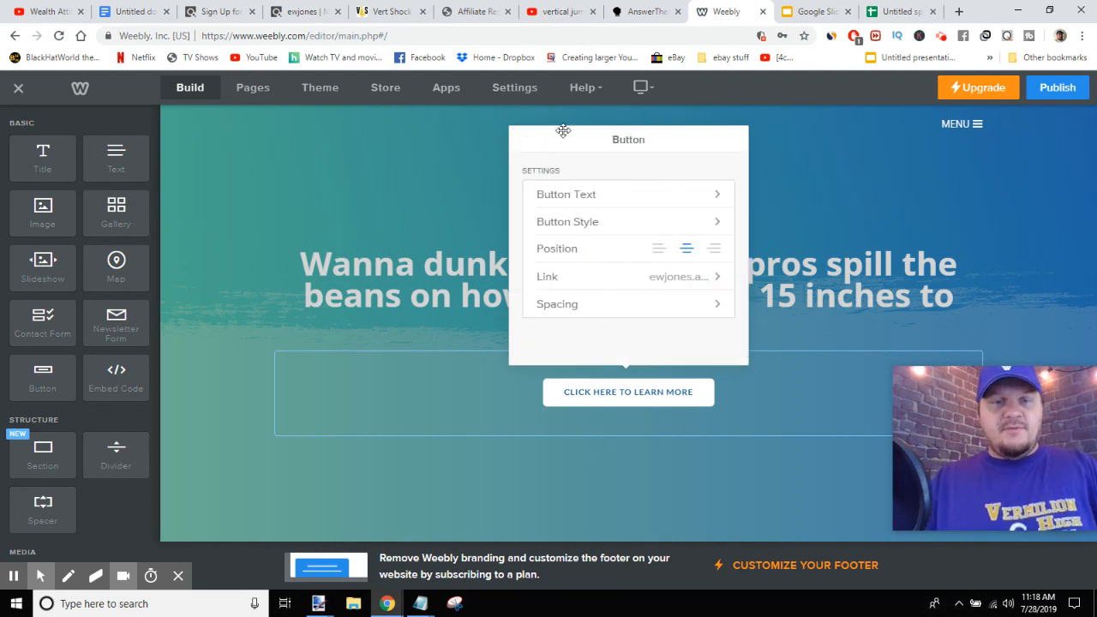
click(826, 150)
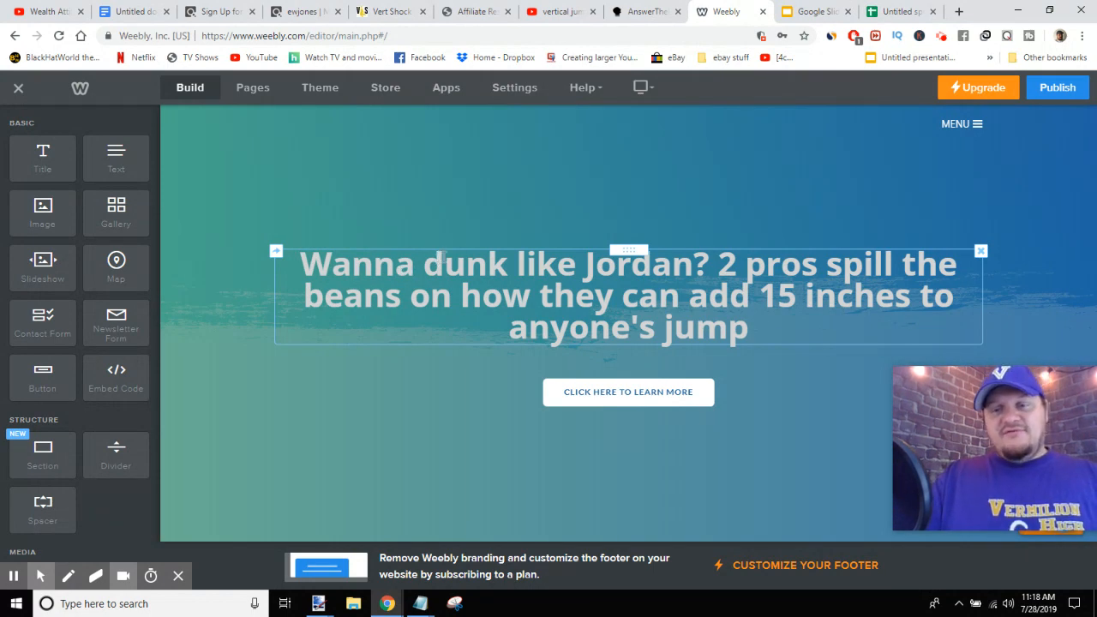
- Italicize "dunk" and underline "15 inches" in the headline
click(494, 257)
drag(509, 264, 433, 268)
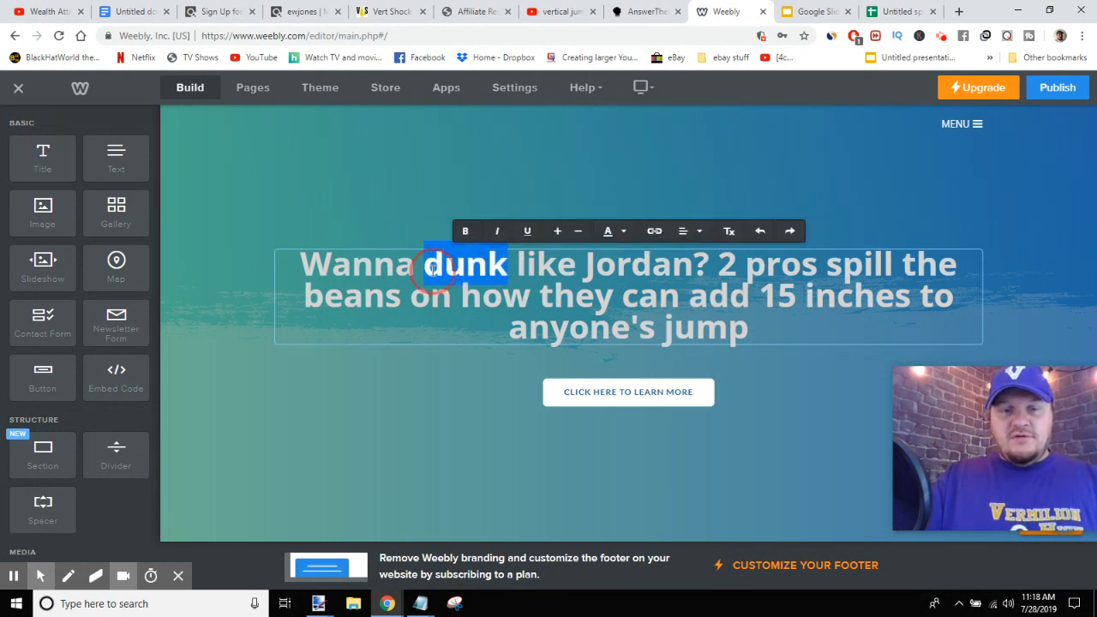
click(496, 230)
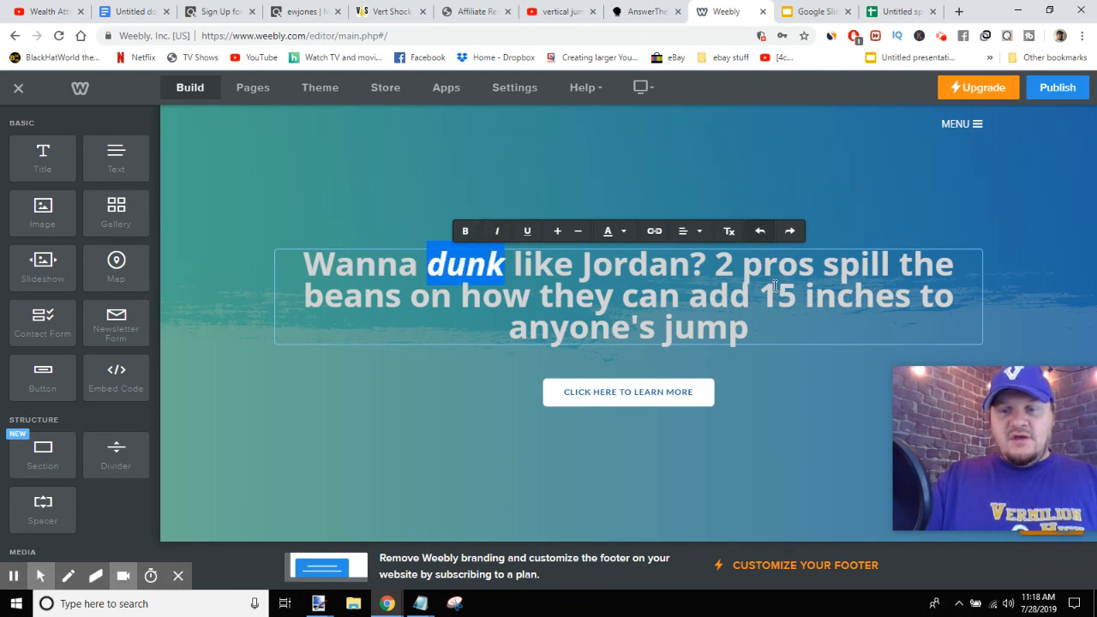
drag(762, 292, 912, 297)
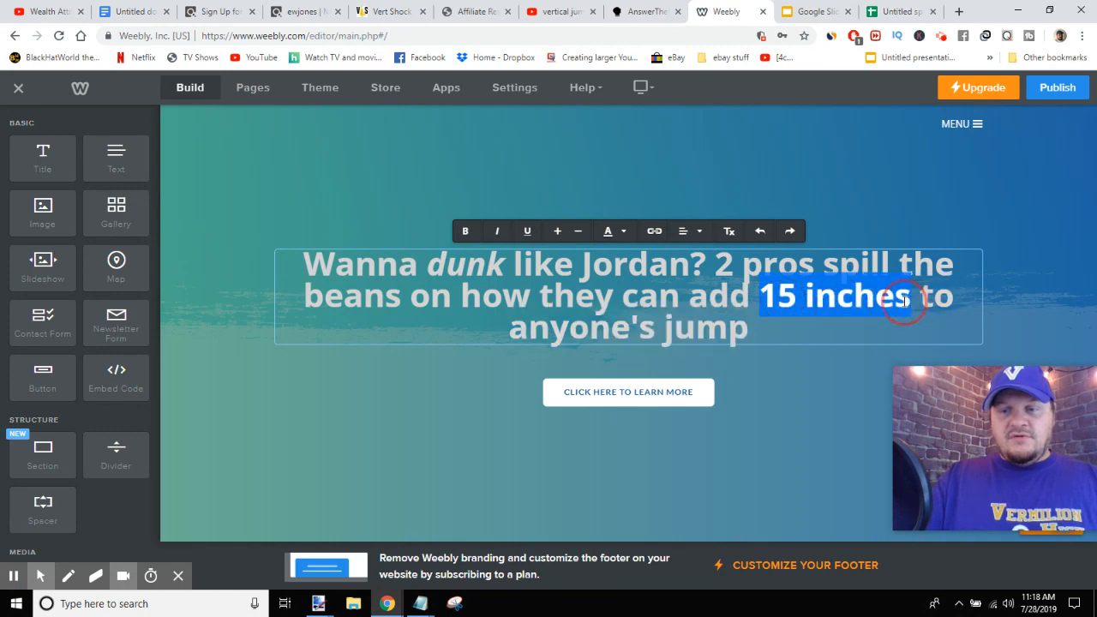
click(528, 232)
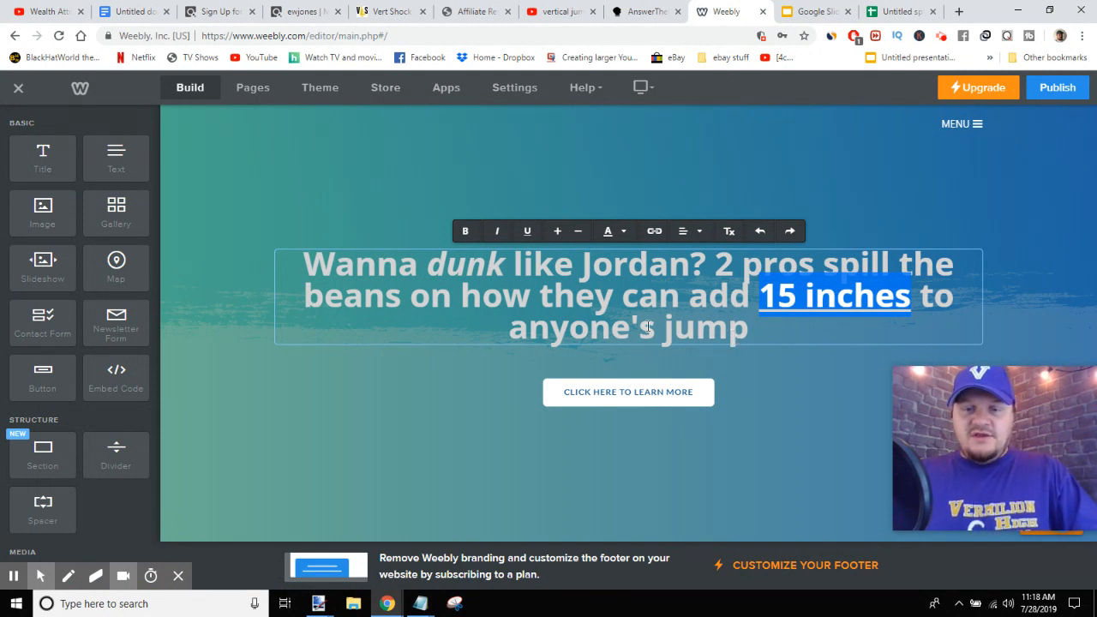
- Decrease the font size of "anyone's" in the headline
drag(654, 326, 517, 327)
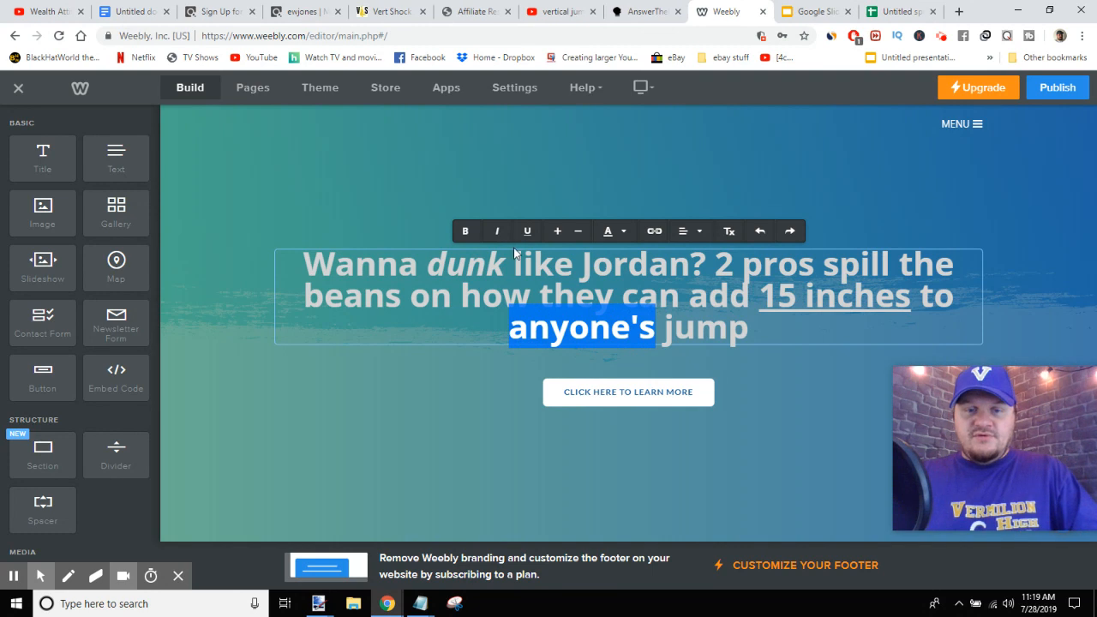
click(578, 232)
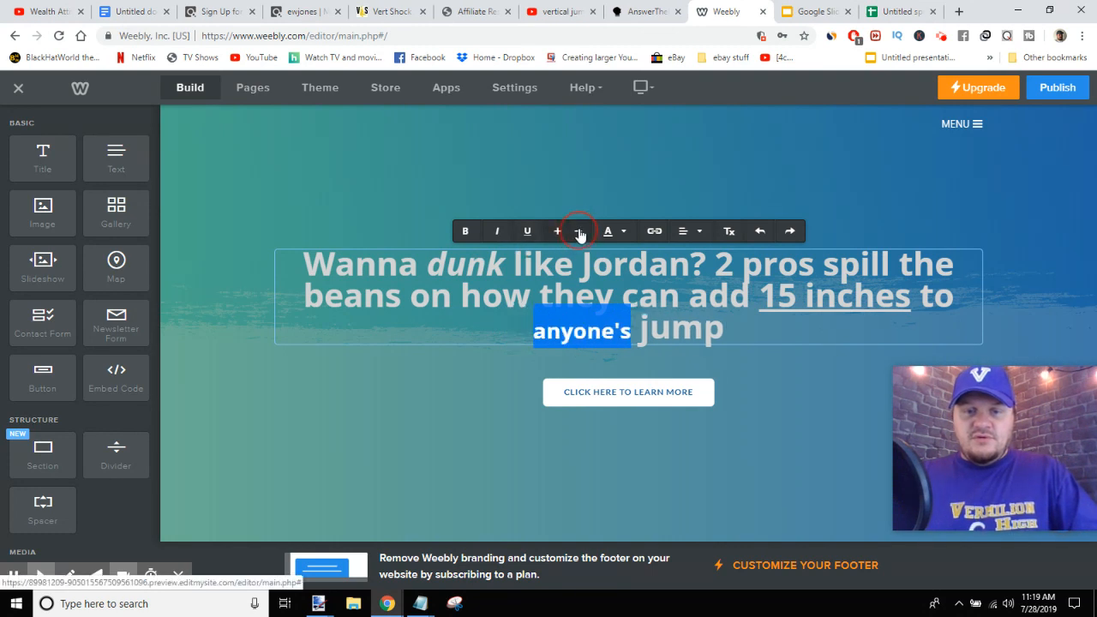
- Italicize and underline "anyone's" in the headline
click(497, 232)
click(527, 231)
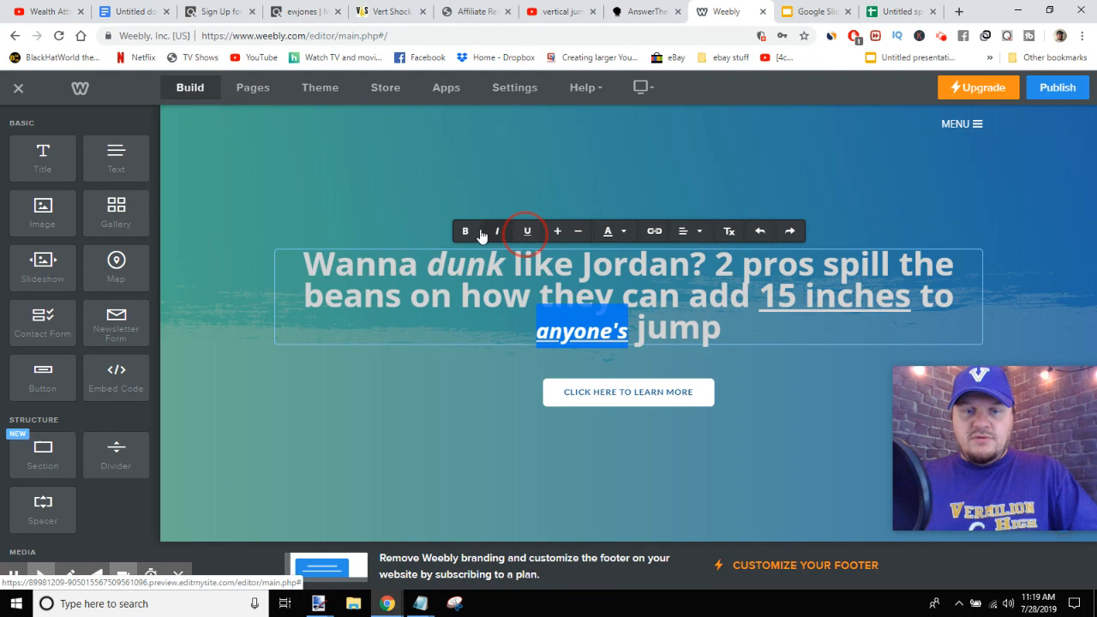
click(764, 331)
- Remove the bold from "anyone's" and increase its font size by one step
drag(627, 335, 541, 341)
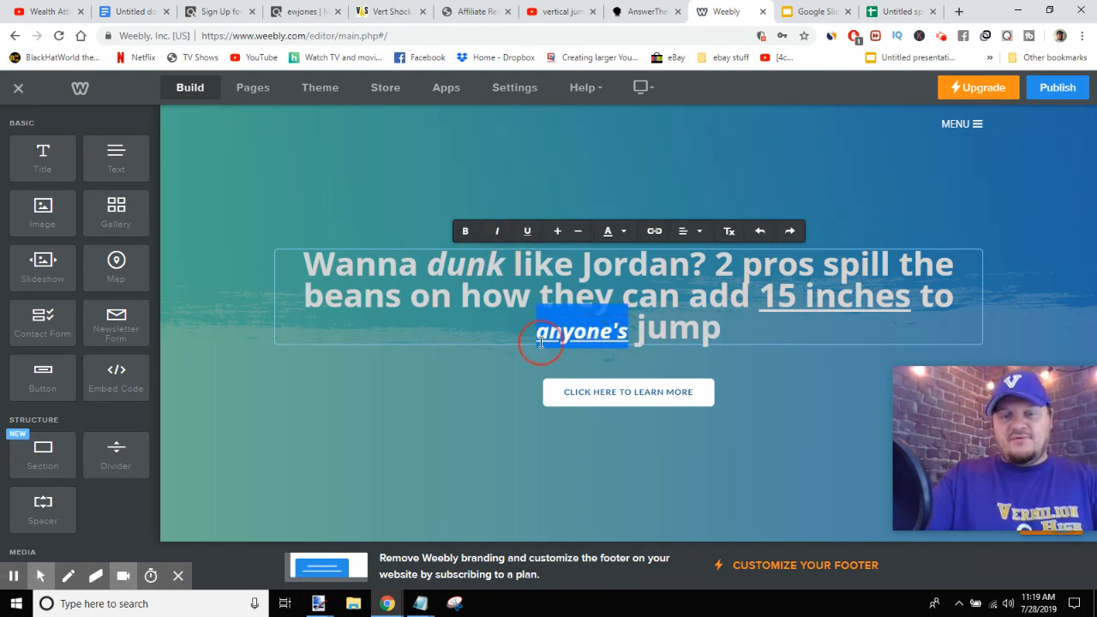
click(465, 231)
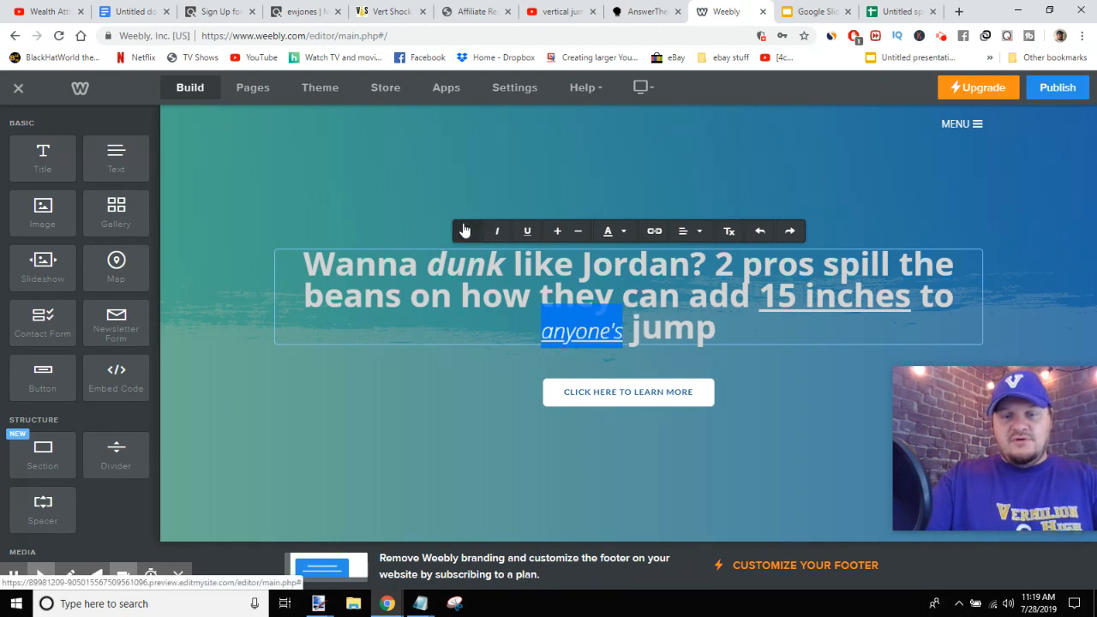
click(558, 233)
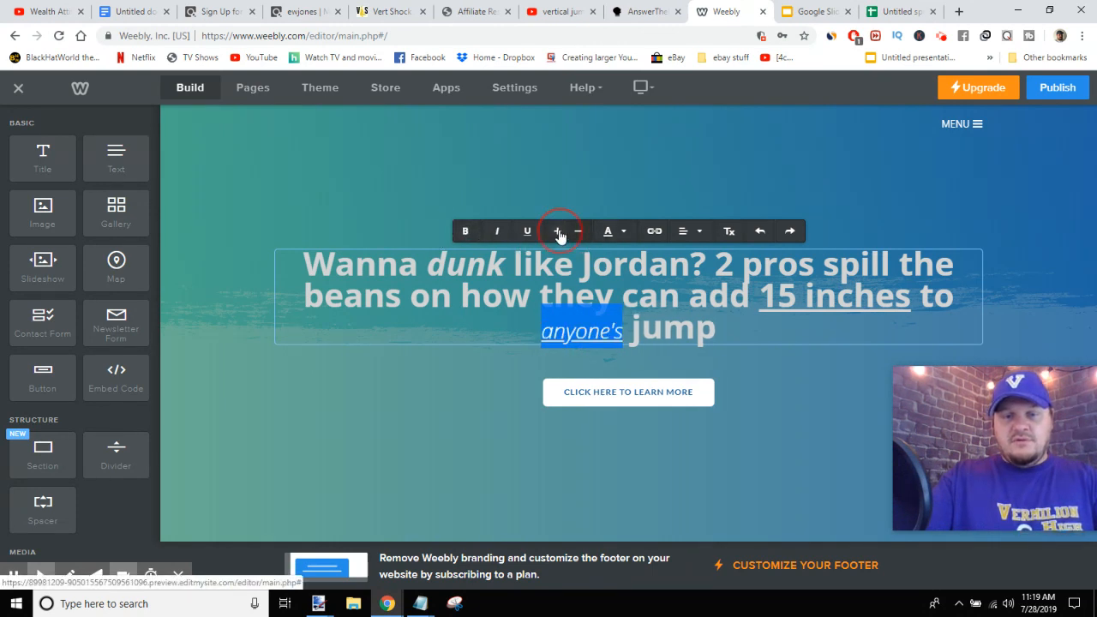
click(780, 327)
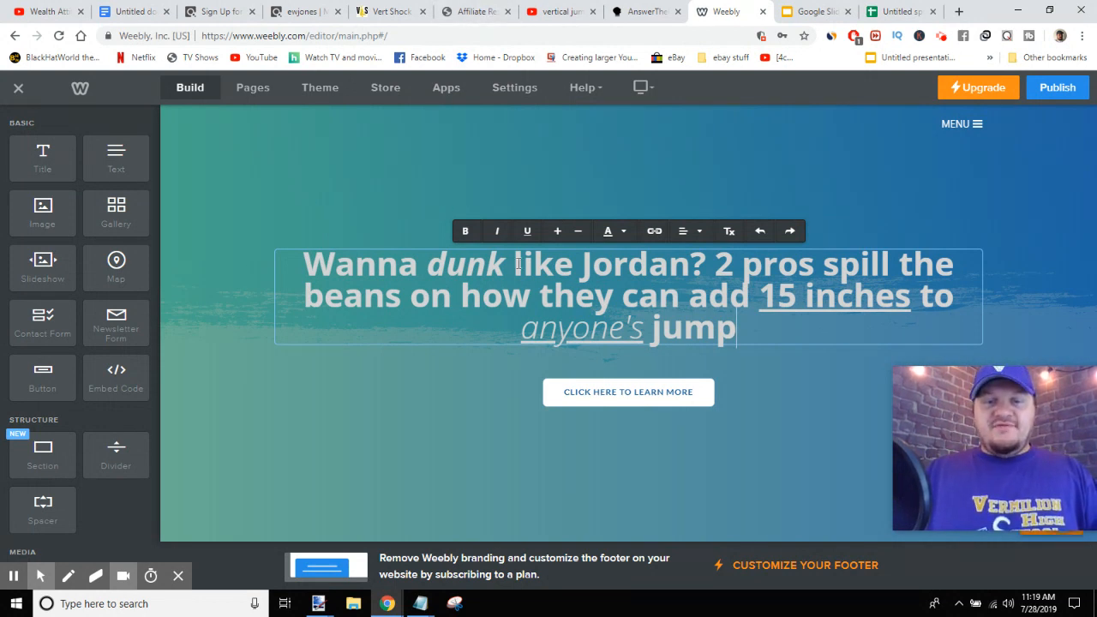
- Publish the website, select the published site address, and close the confirmation dialog
click(1060, 93)
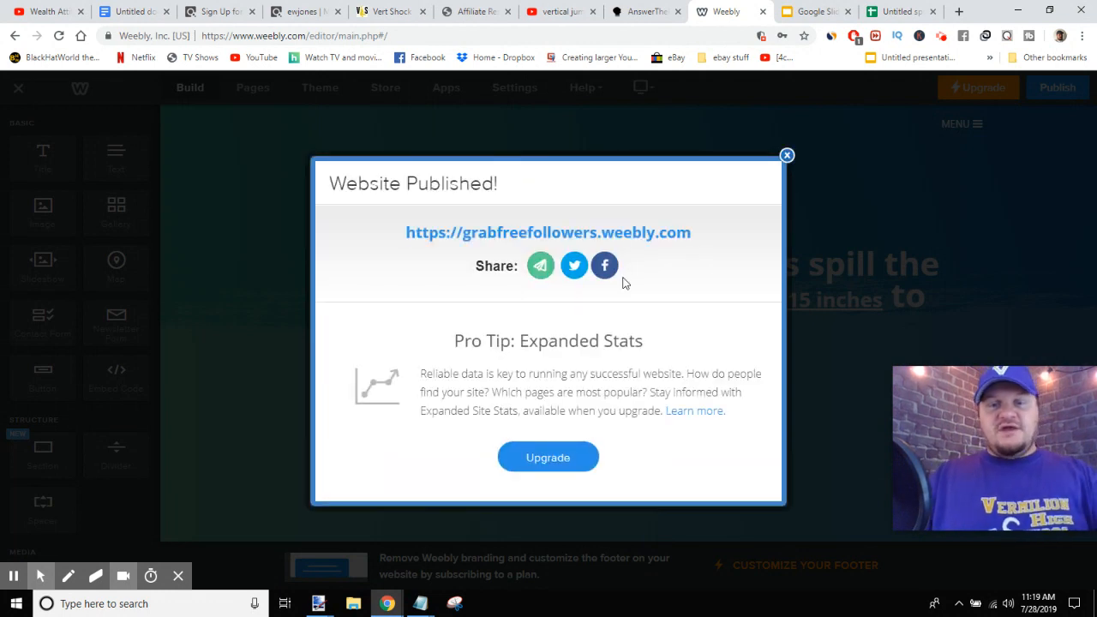
drag(696, 237, 396, 237)
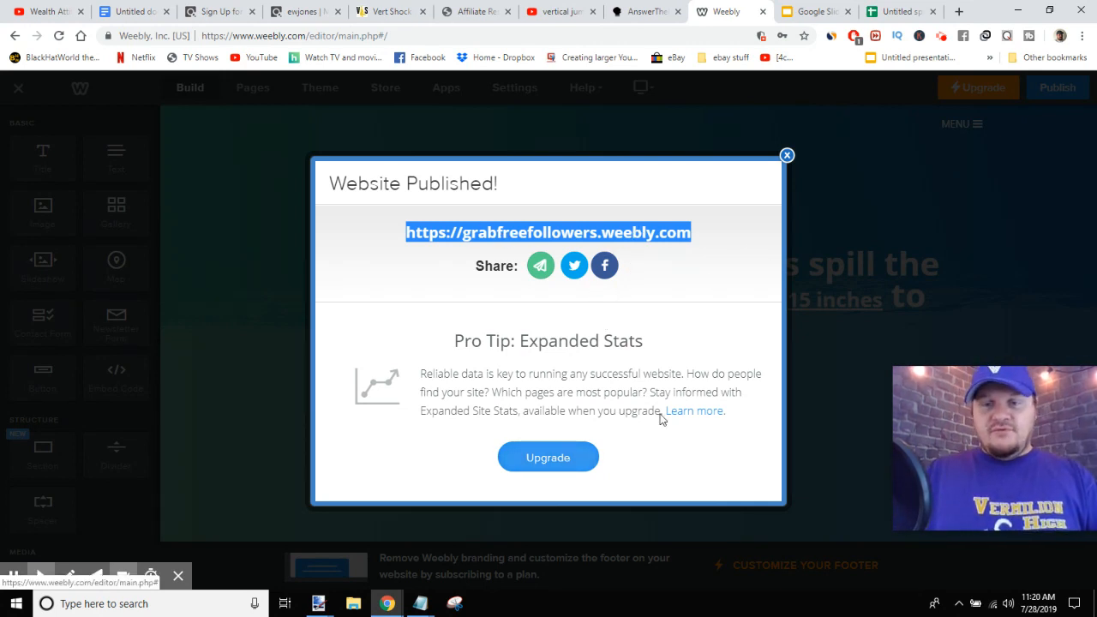
click(786, 157)
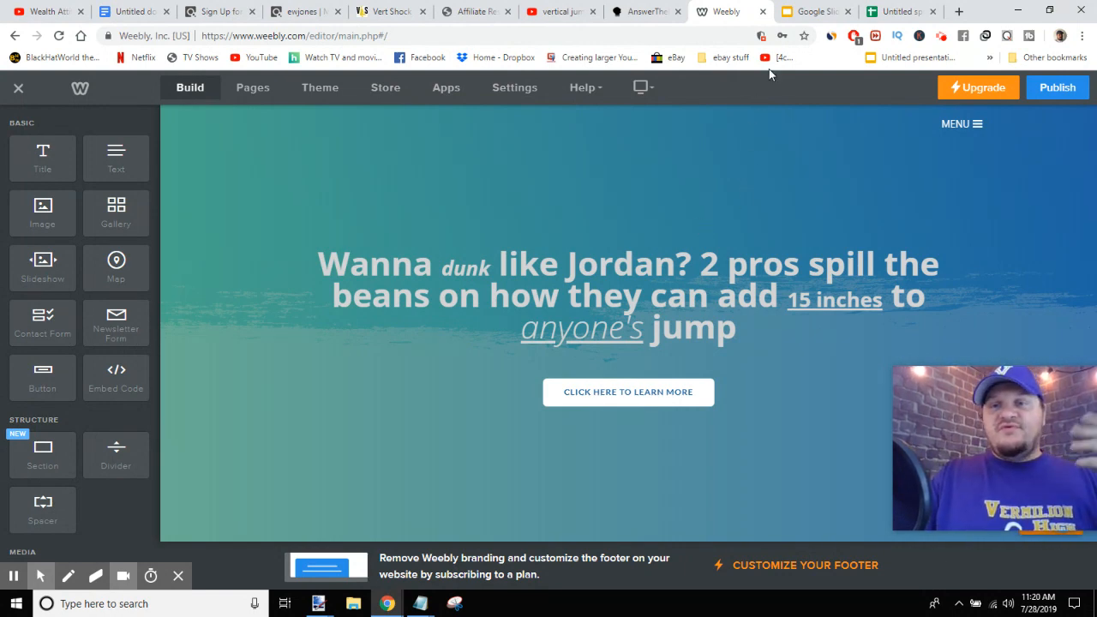
- Switch to Google Slides and start a new blank presentation
click(806, 13)
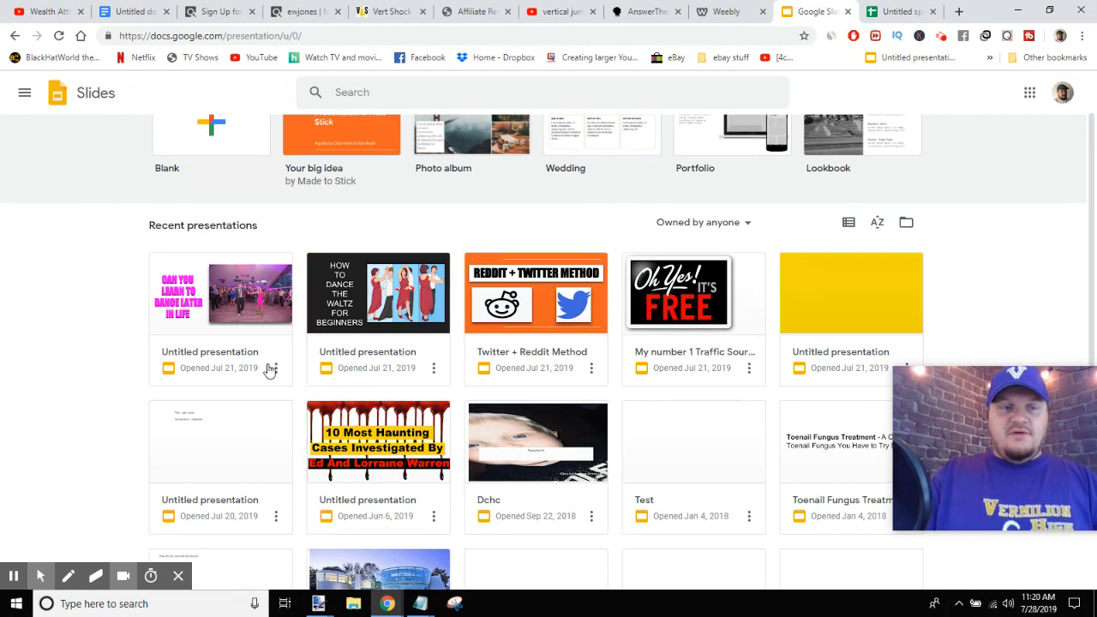
scroll(3, 330, up, 1)
click(212, 192)
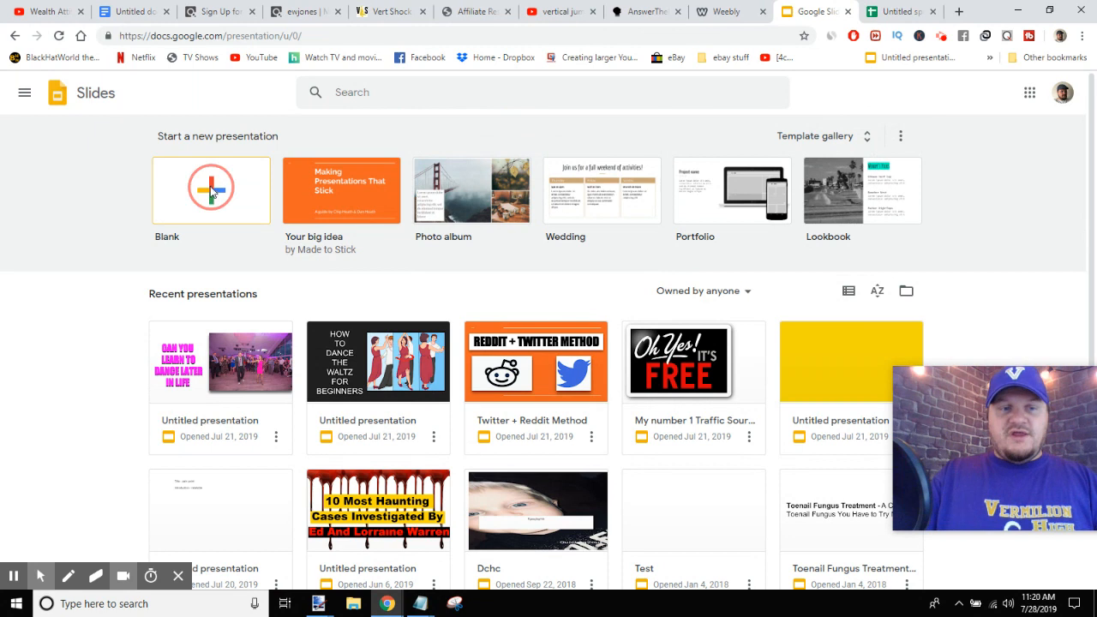
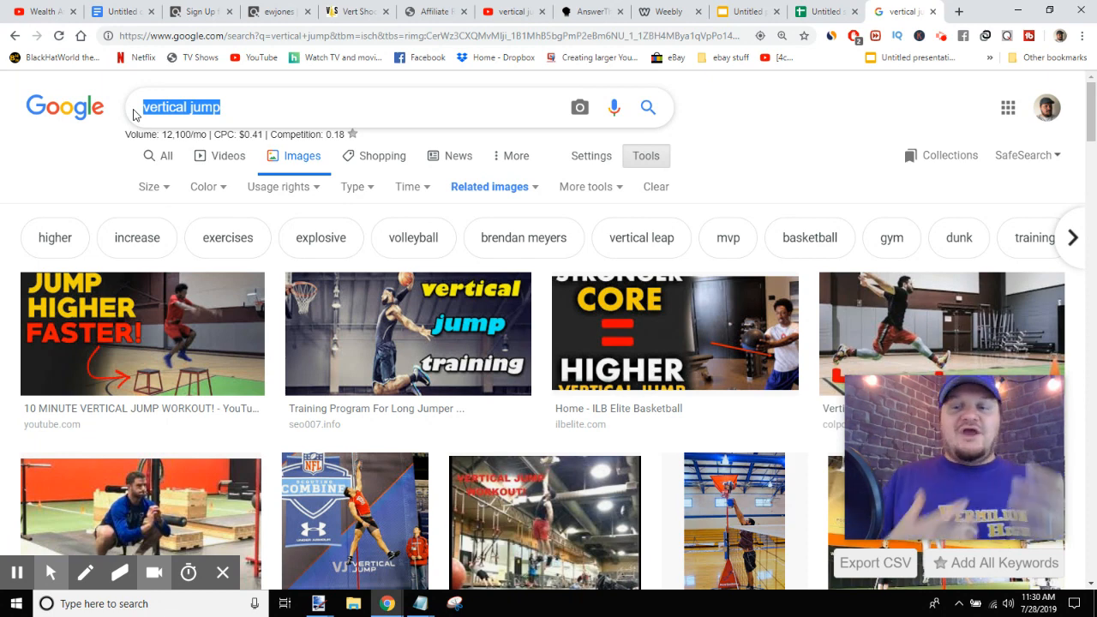
- Search Google Images for "basketball broken leg" using the suggested completion
key(BackSpace)
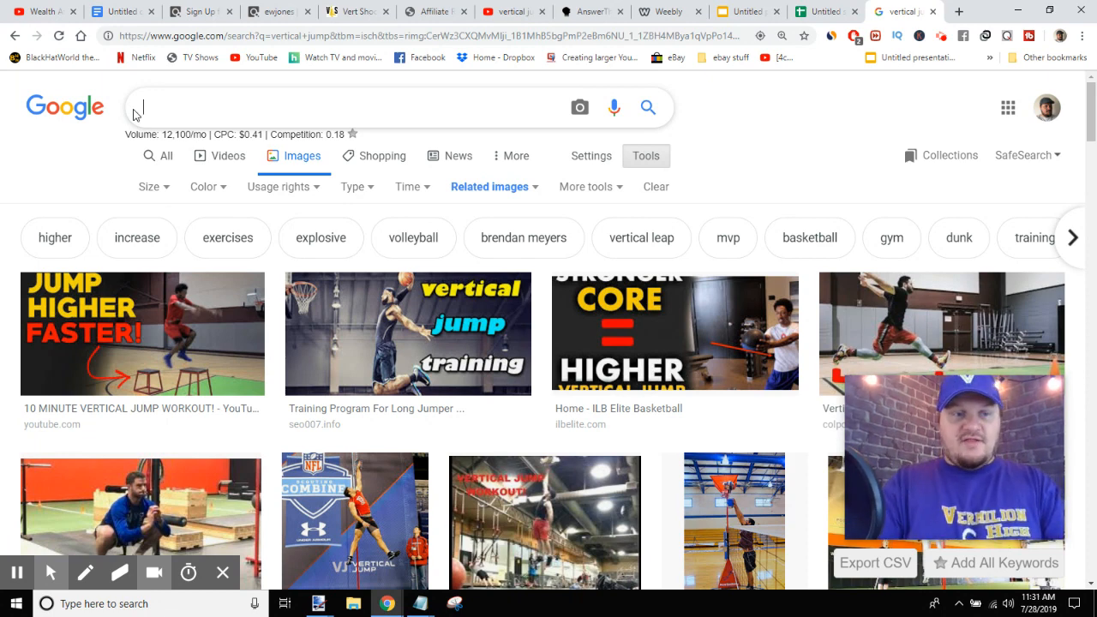
text(BASKET)
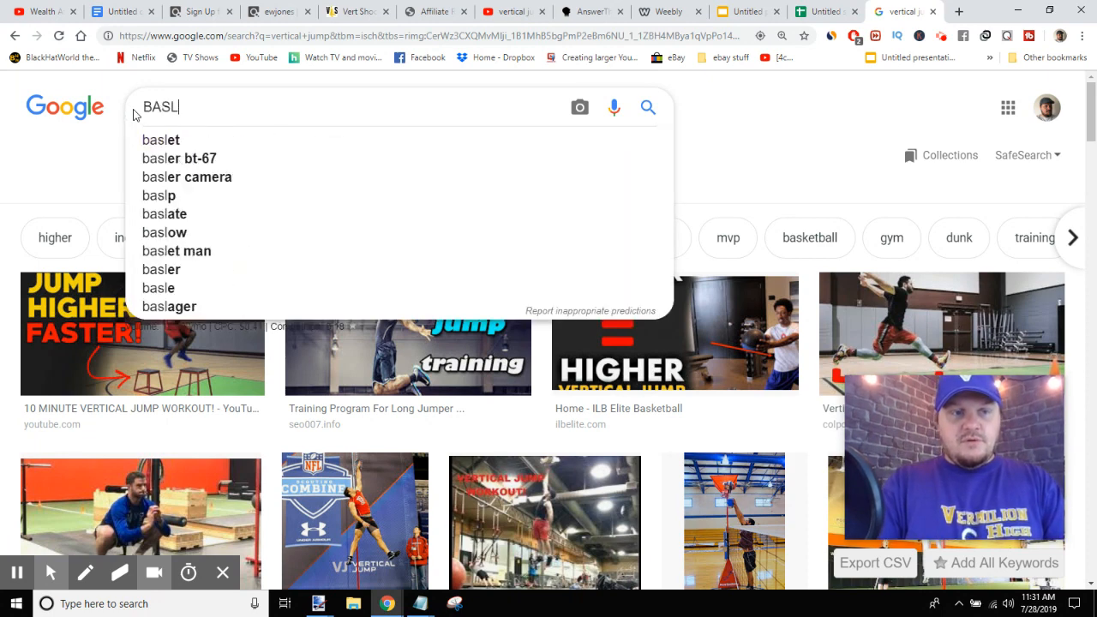
text(BALL BRO)
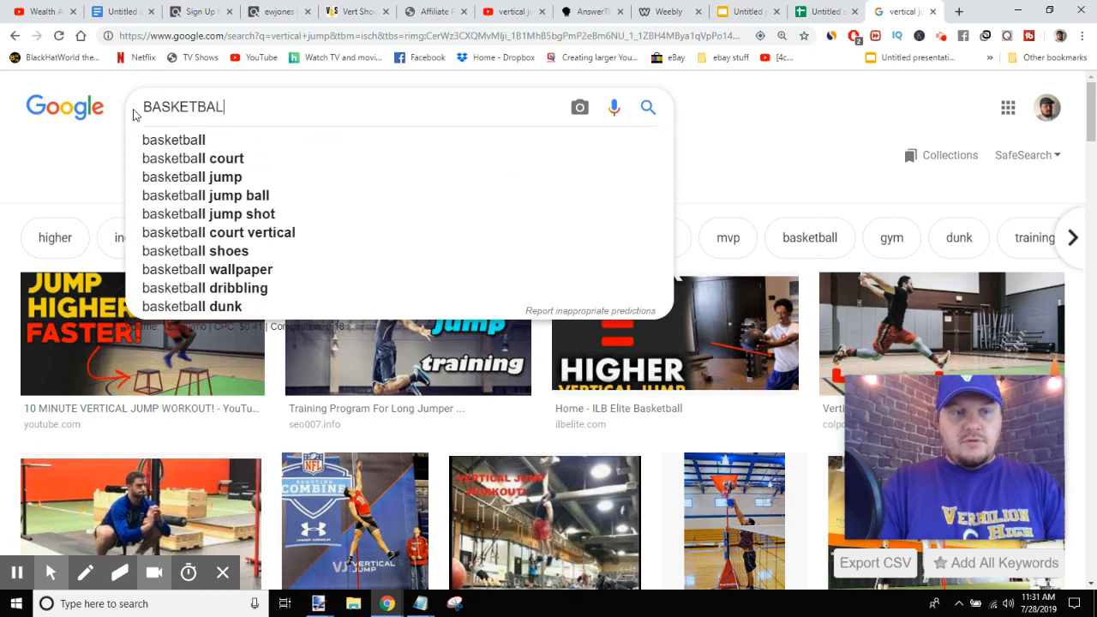
text(KEN)
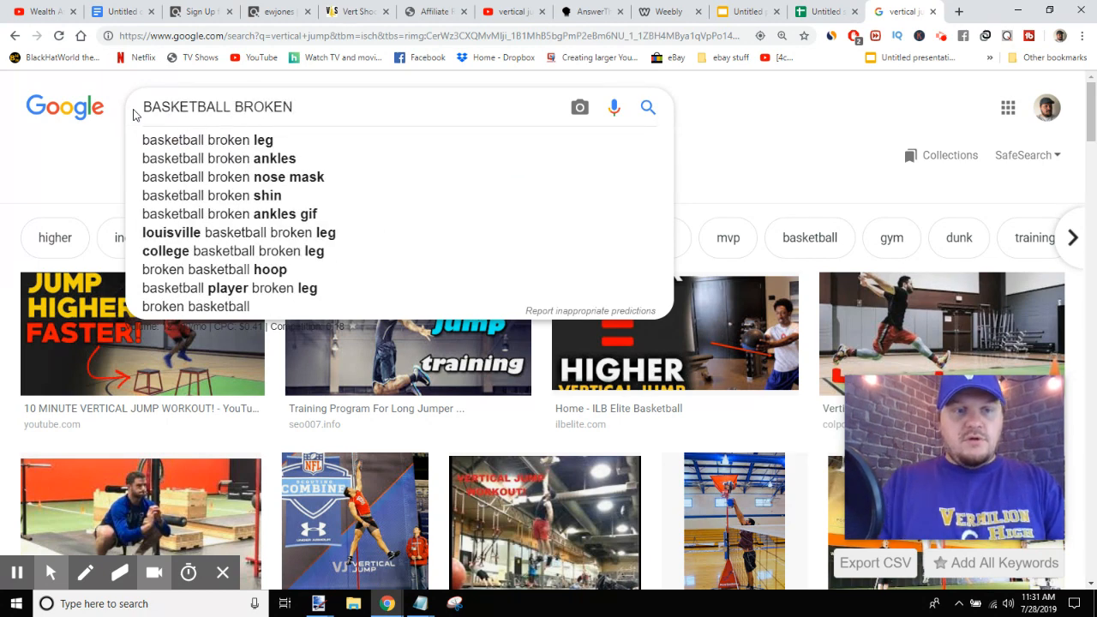
click(224, 140)
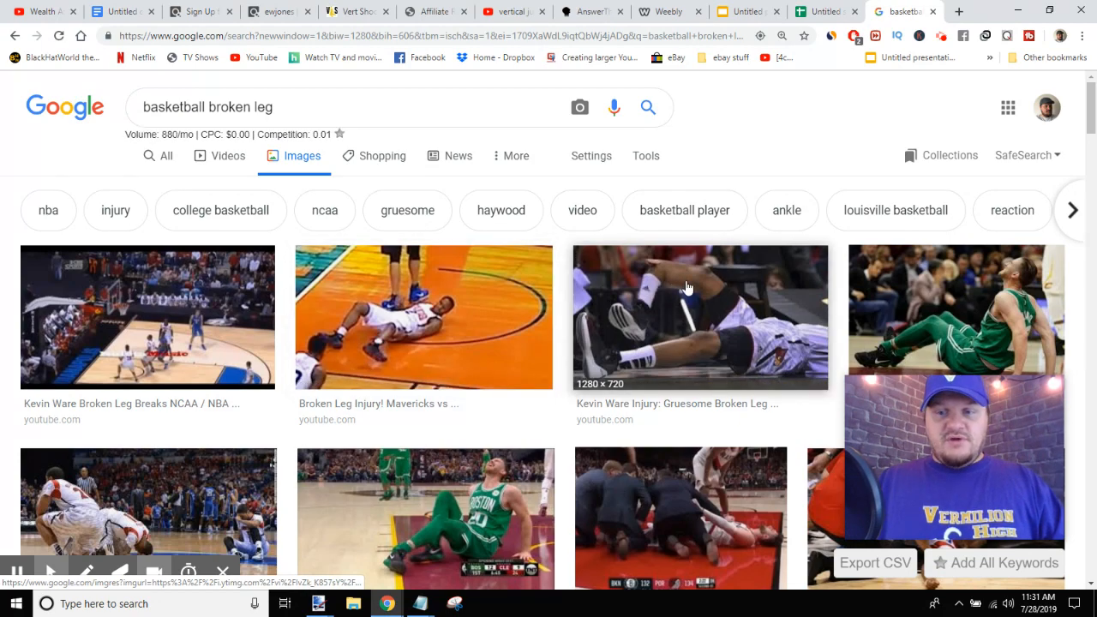
- Browse the basketball broken leg image results for a suitable picture, returning to the top of the page
scroll(377, 328, down, 4)
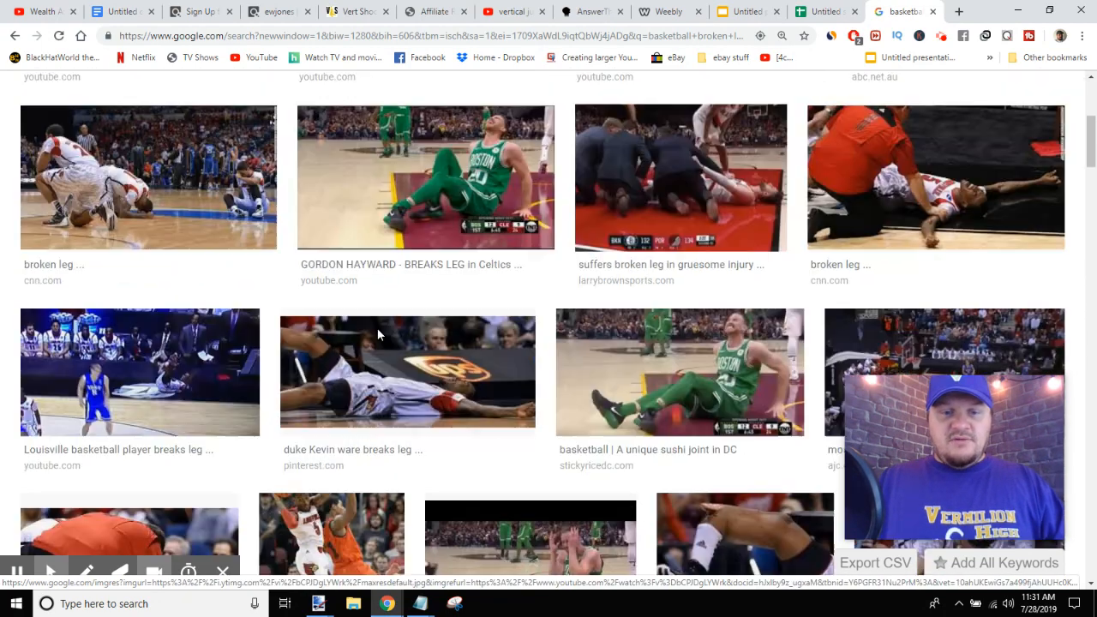
scroll(445, 329, down, 6)
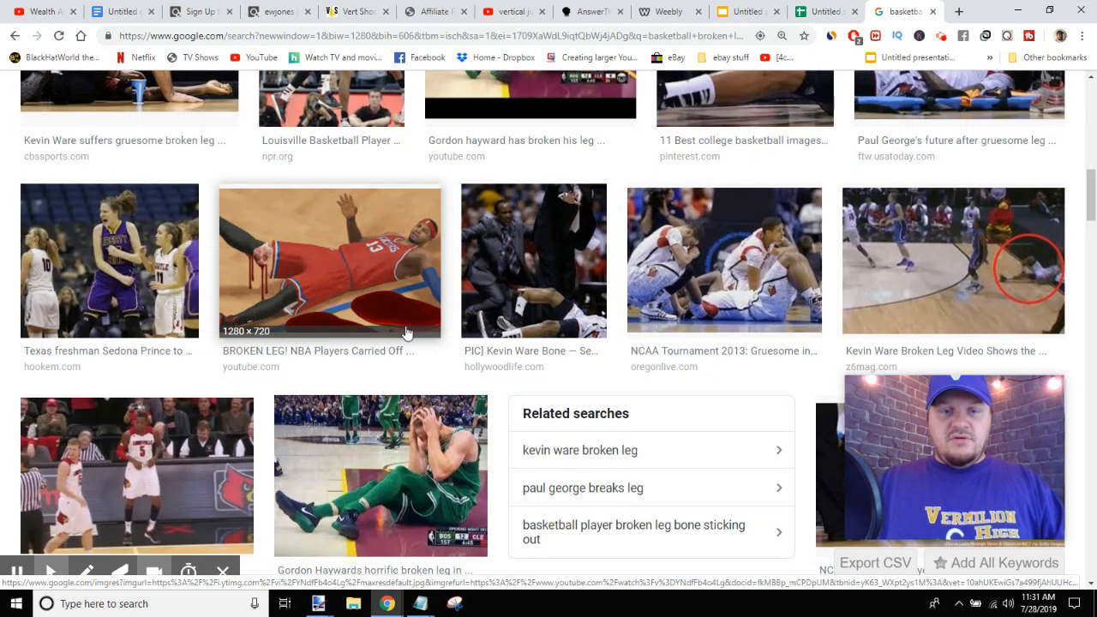
scroll(393, 326, down, 5)
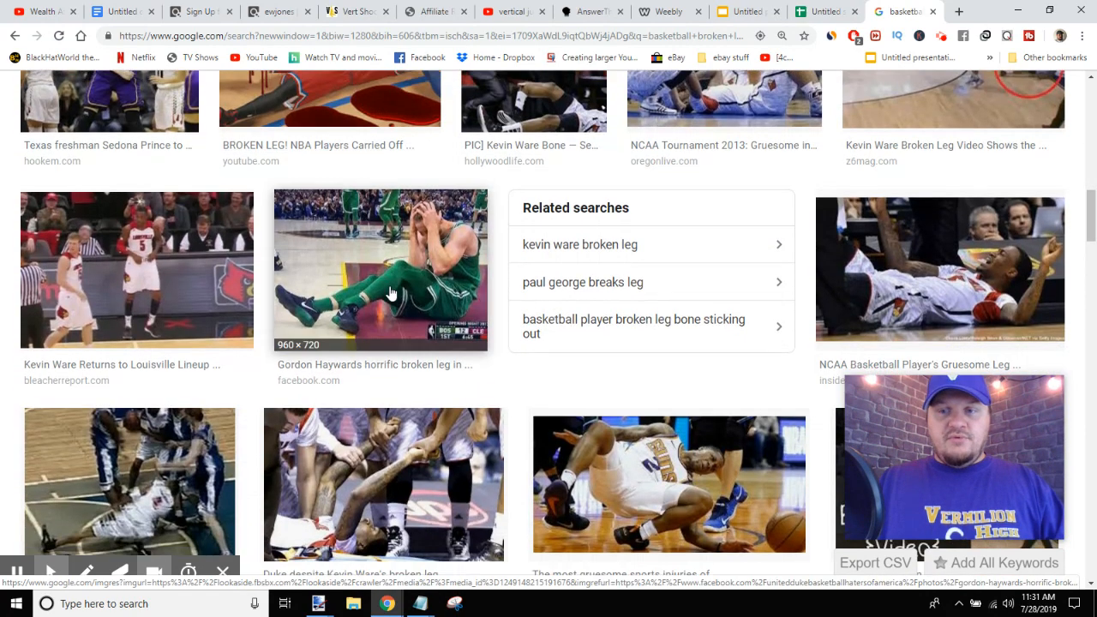
scroll(390, 296, down, 3)
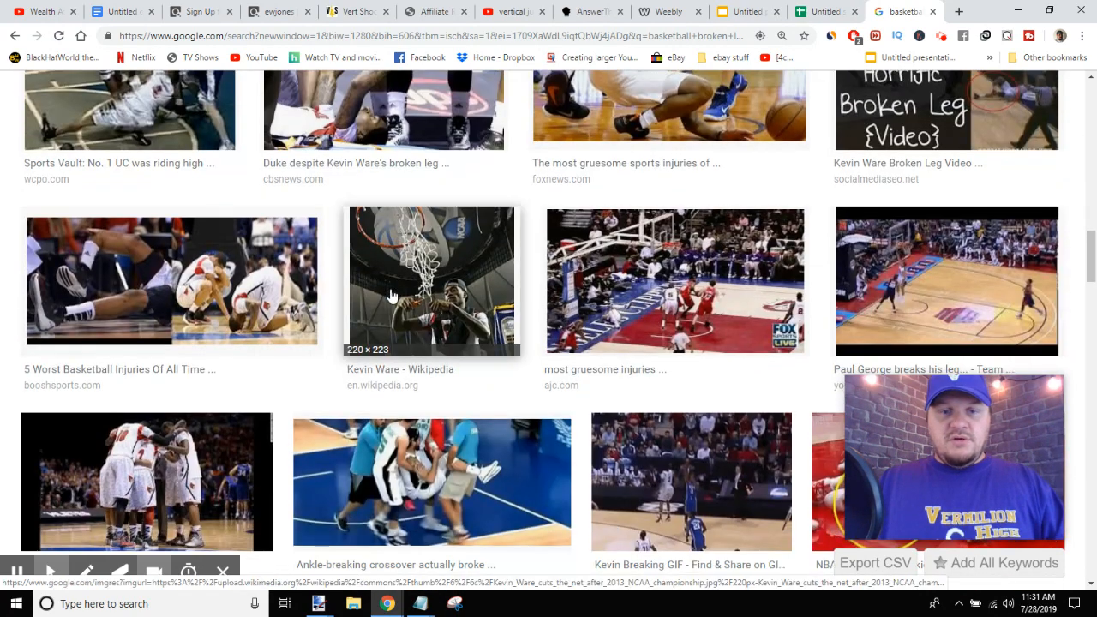
scroll(381, 309, down, 3)
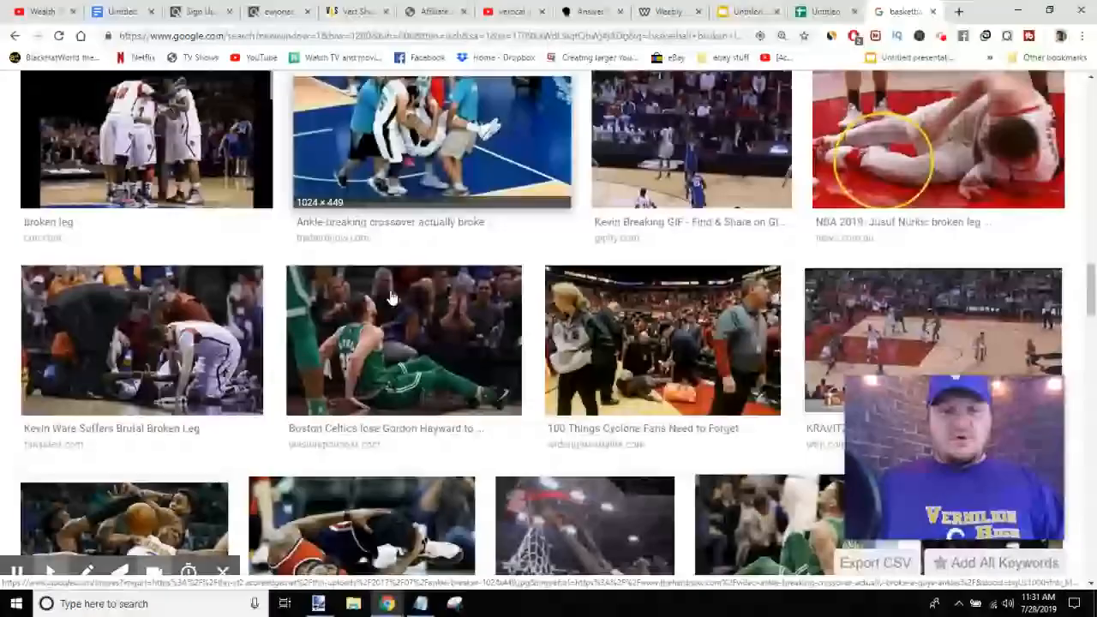
scroll(370, 328, down, 8)
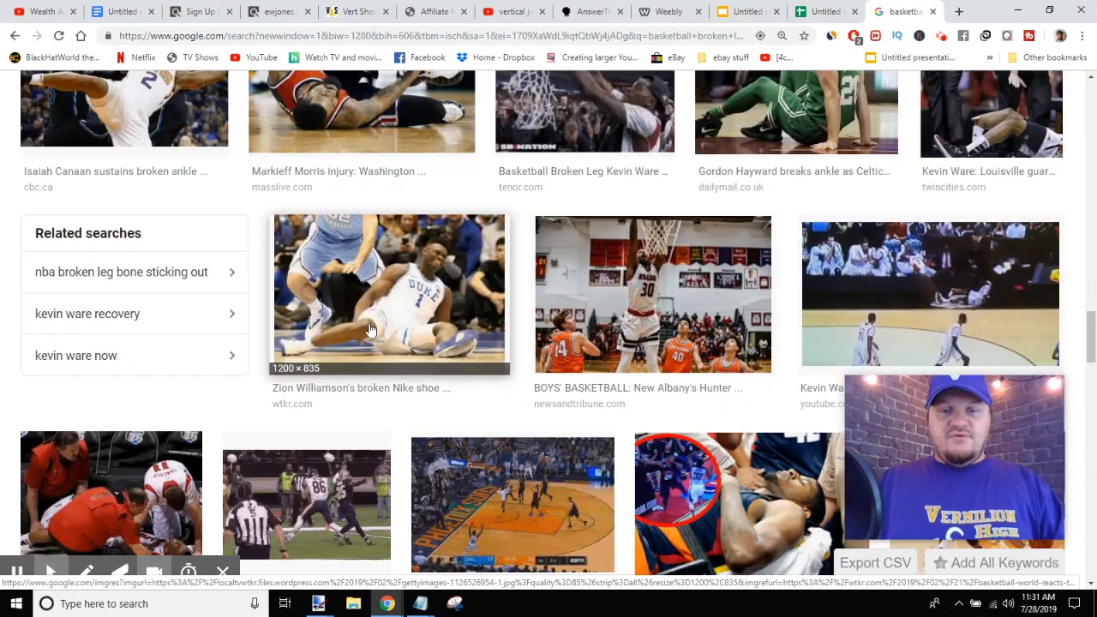
scroll(371, 330, down, 4)
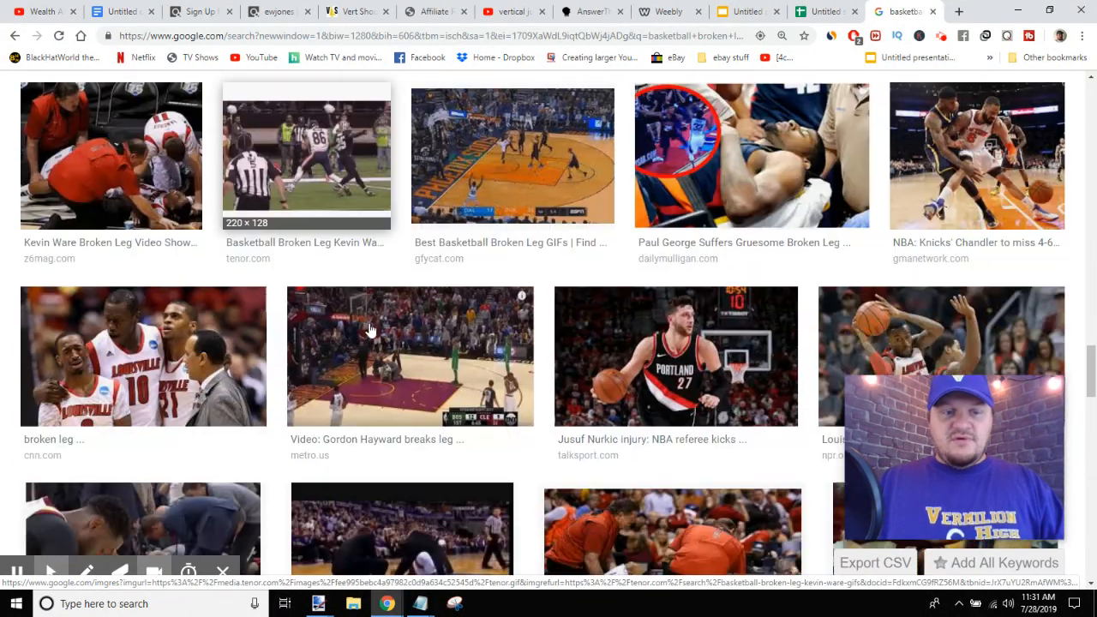
scroll(370, 330, down, 3)
scroll(369, 329, up, 2)
scroll(375, 331, down, 3)
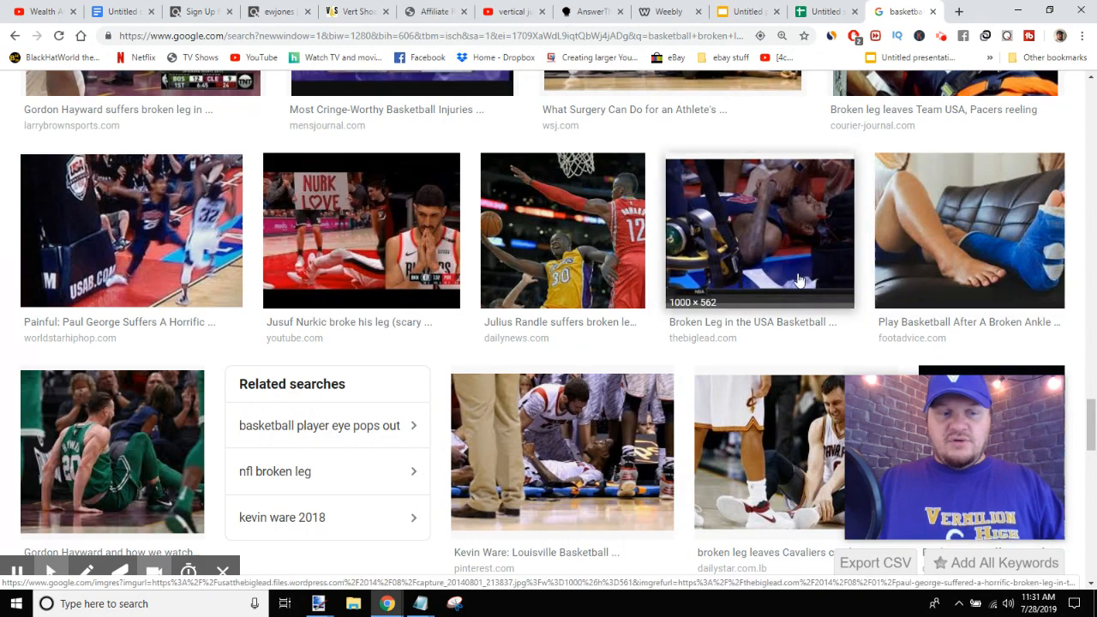
scroll(799, 278, down, 15)
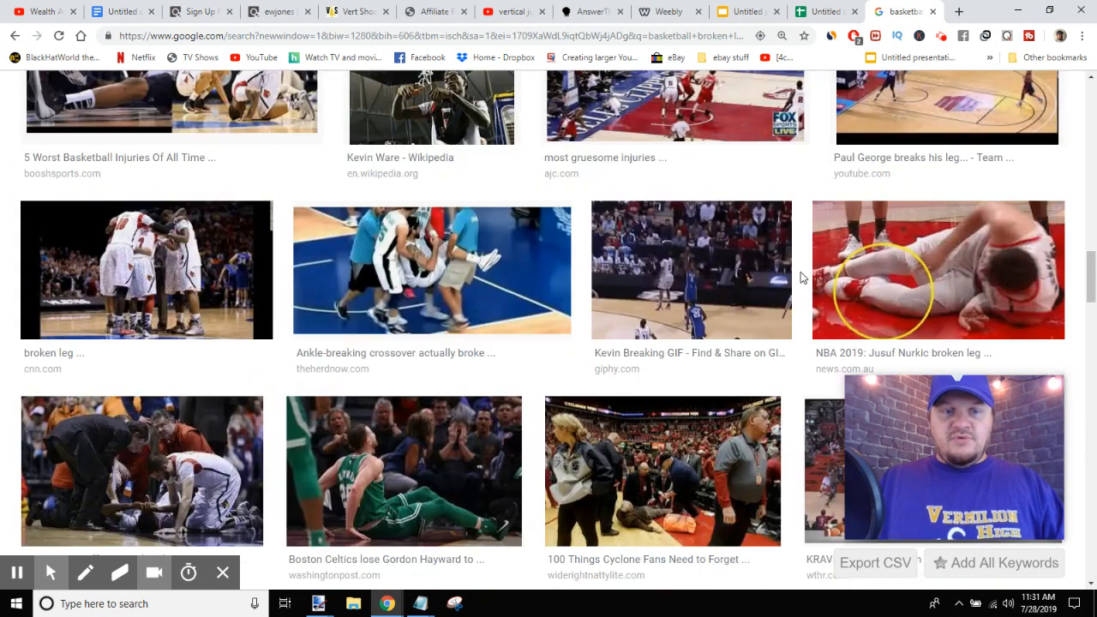
scroll(810, 286, down, 10)
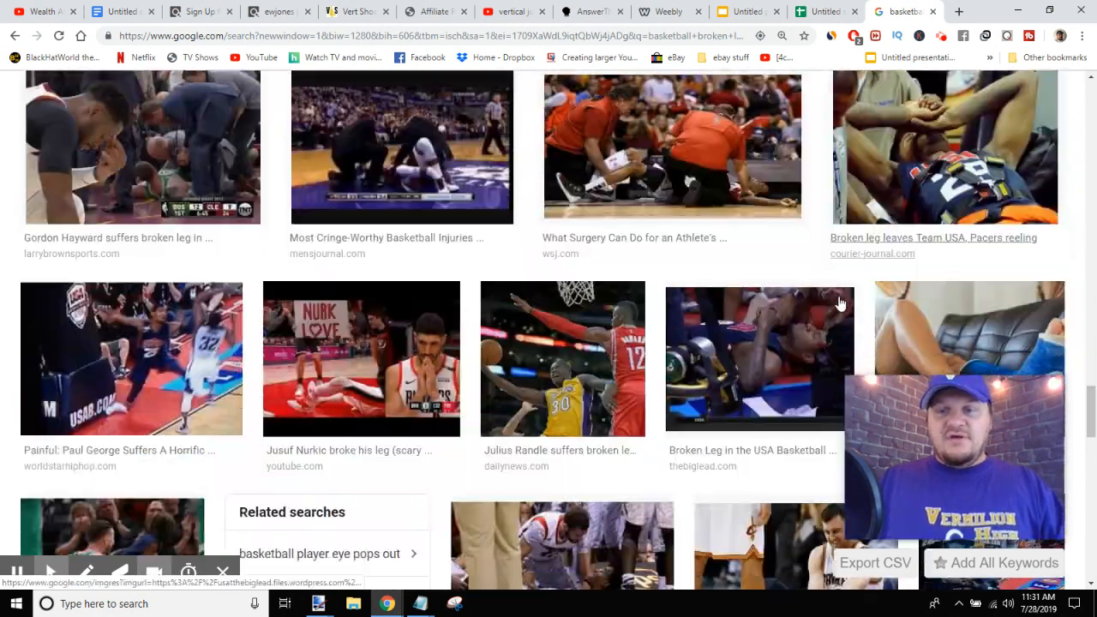
scroll(1007, 155, down, 3)
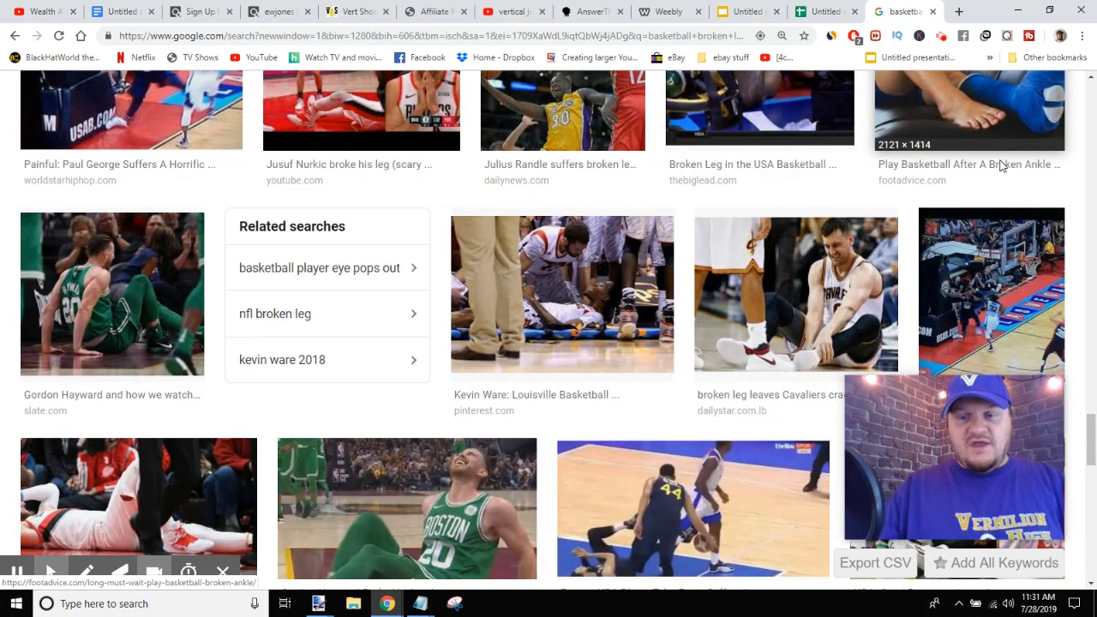
scroll(1003, 160, down, 6)
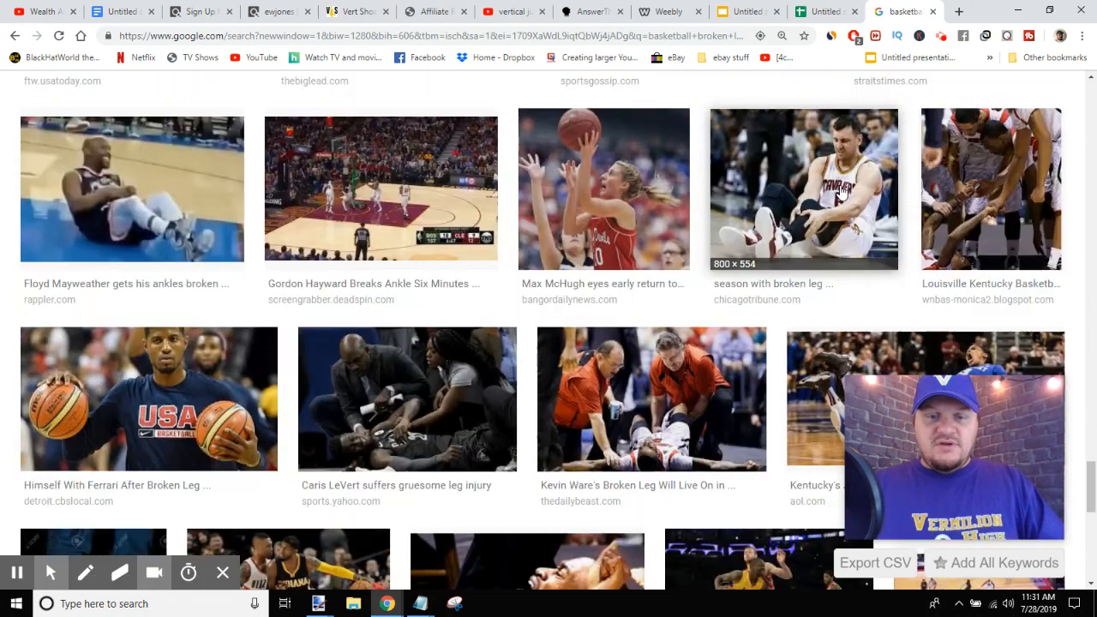
scroll(665, 255, down, 5)
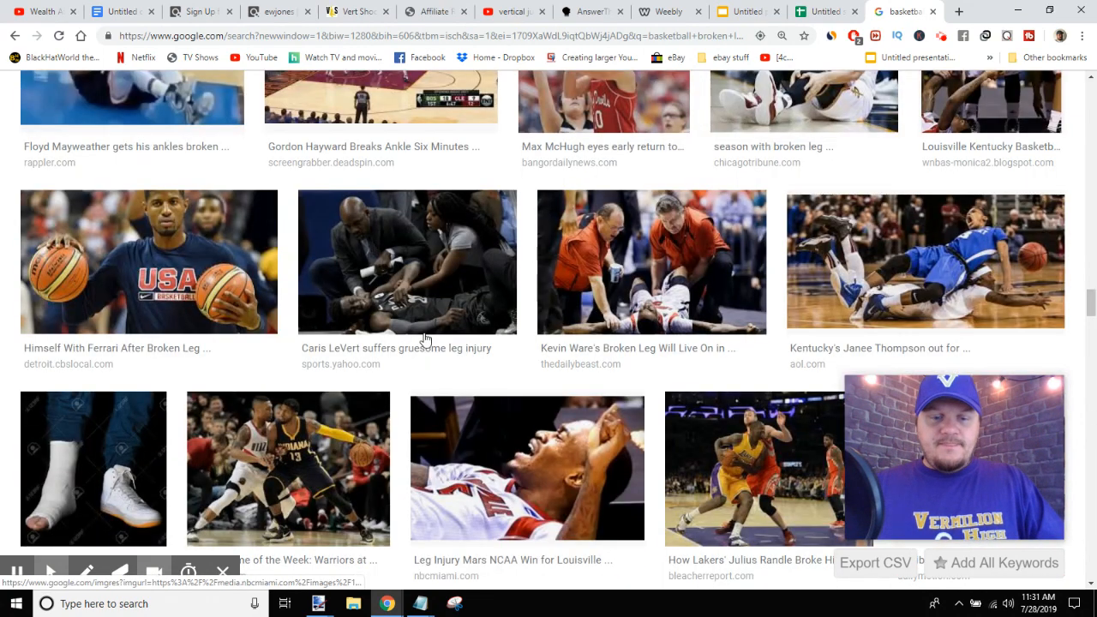
scroll(509, 299, down, 5)
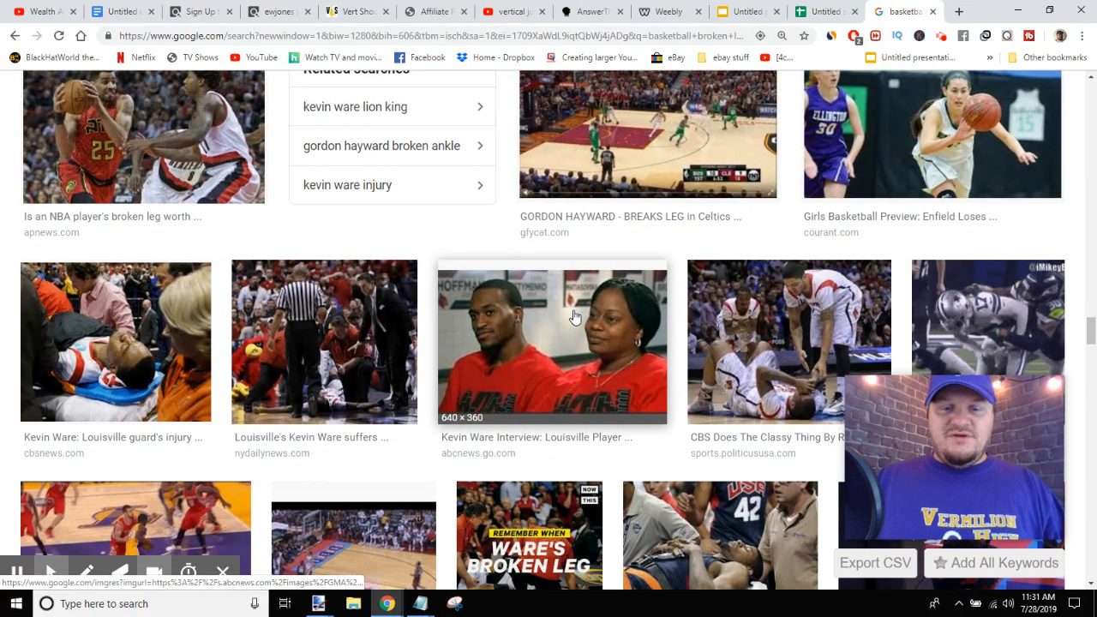
scroll(574, 321, down, 2)
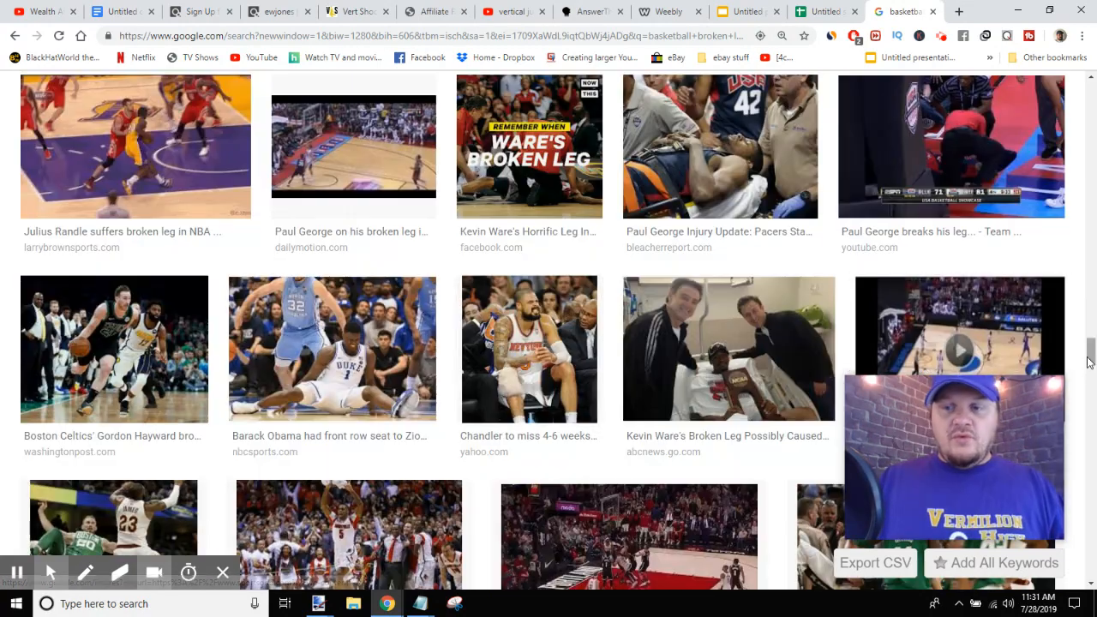
drag(1093, 363, 1092, 106)
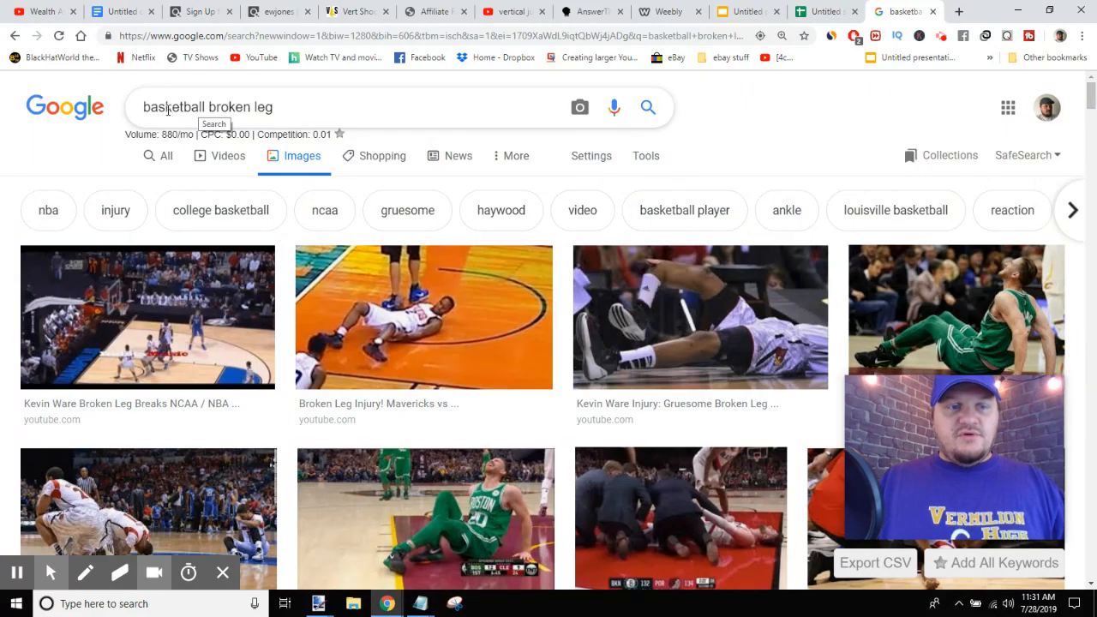
- Refine the image search to "basketball broken leg BACK YARD"
click(287, 107)
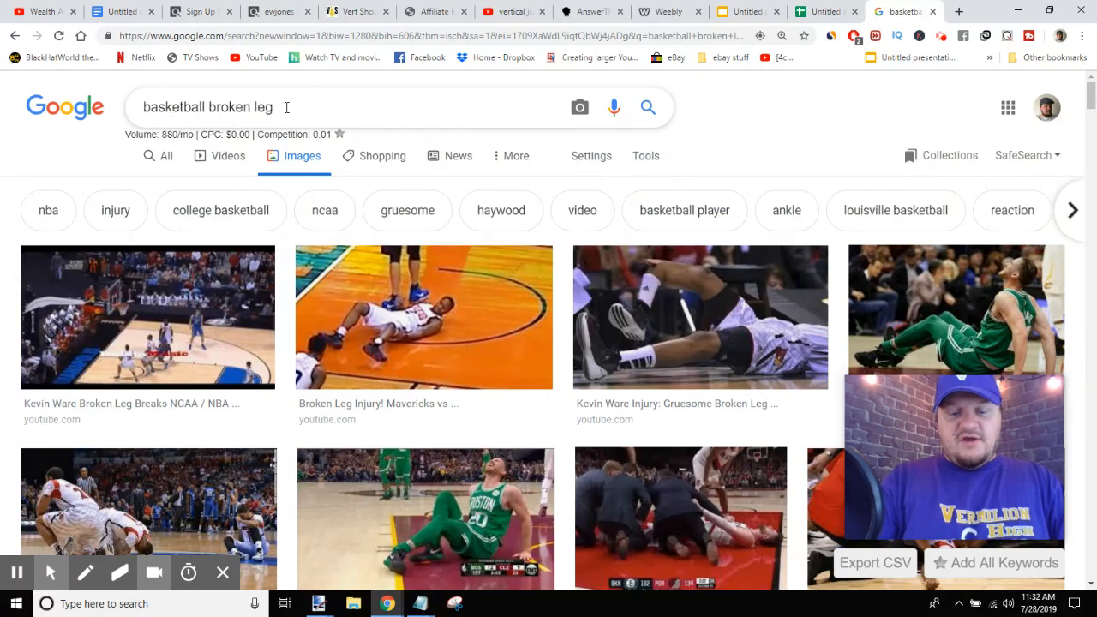
text(BACK YARD)
key(Return)
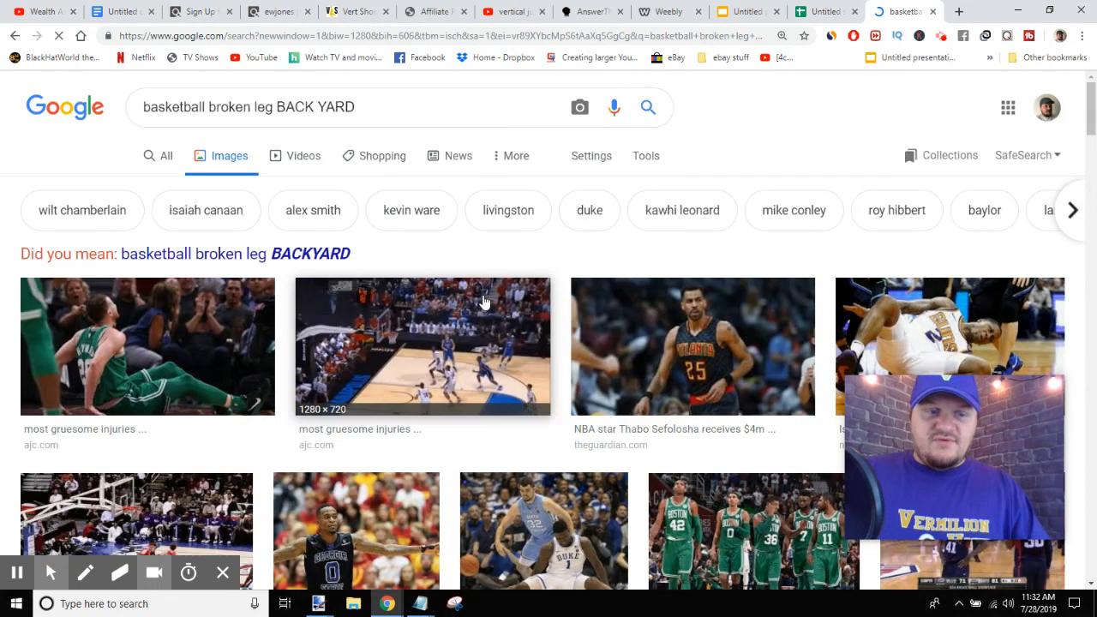
- Browse the refined image results for a suitable picture
scroll(506, 313, down, 3)
scroll(531, 326, down, 8)
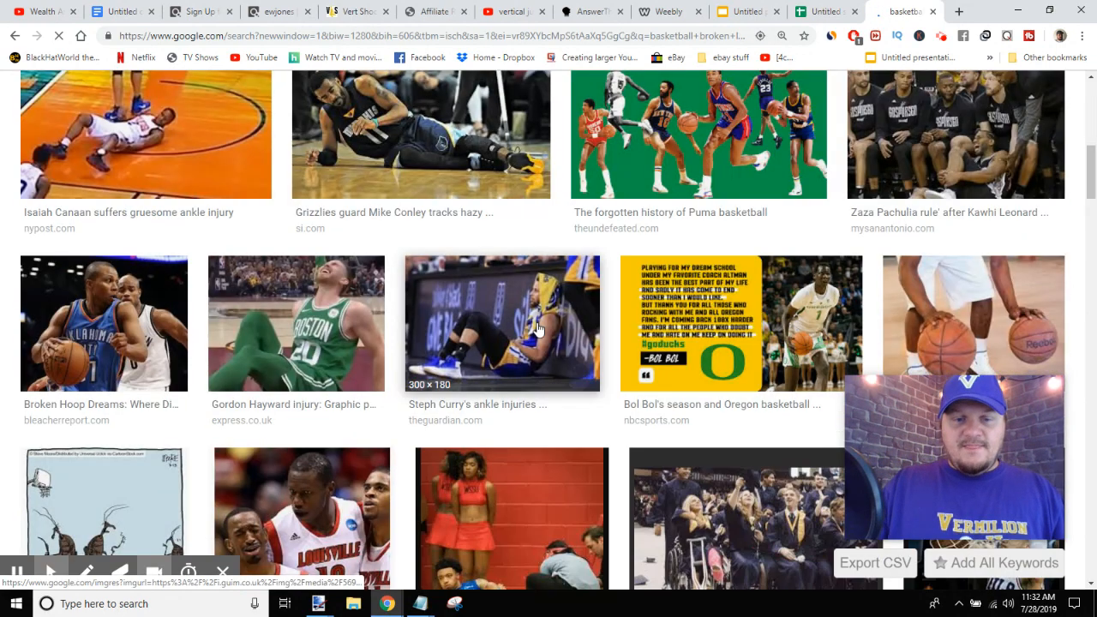
scroll(538, 329, down, 10)
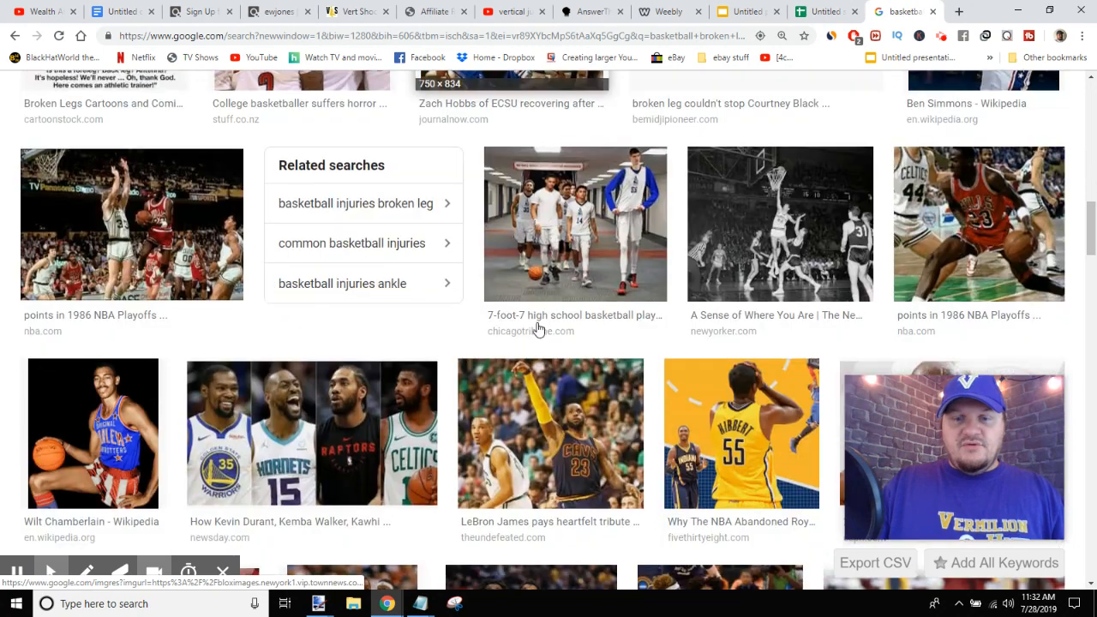
scroll(538, 329, down, 6)
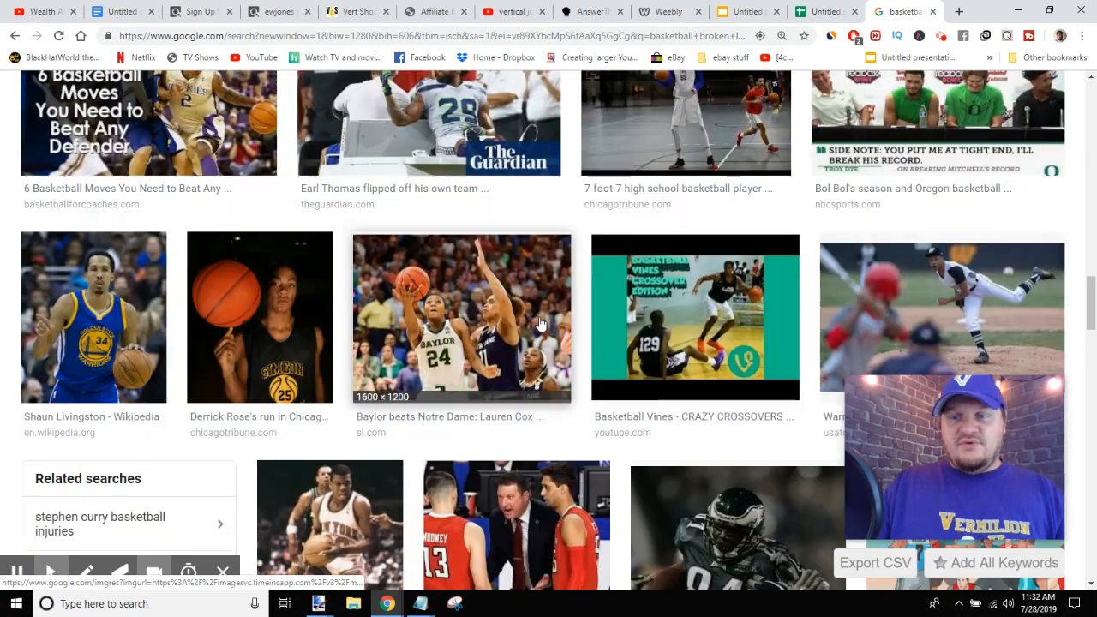
scroll(546, 329, up, 1)
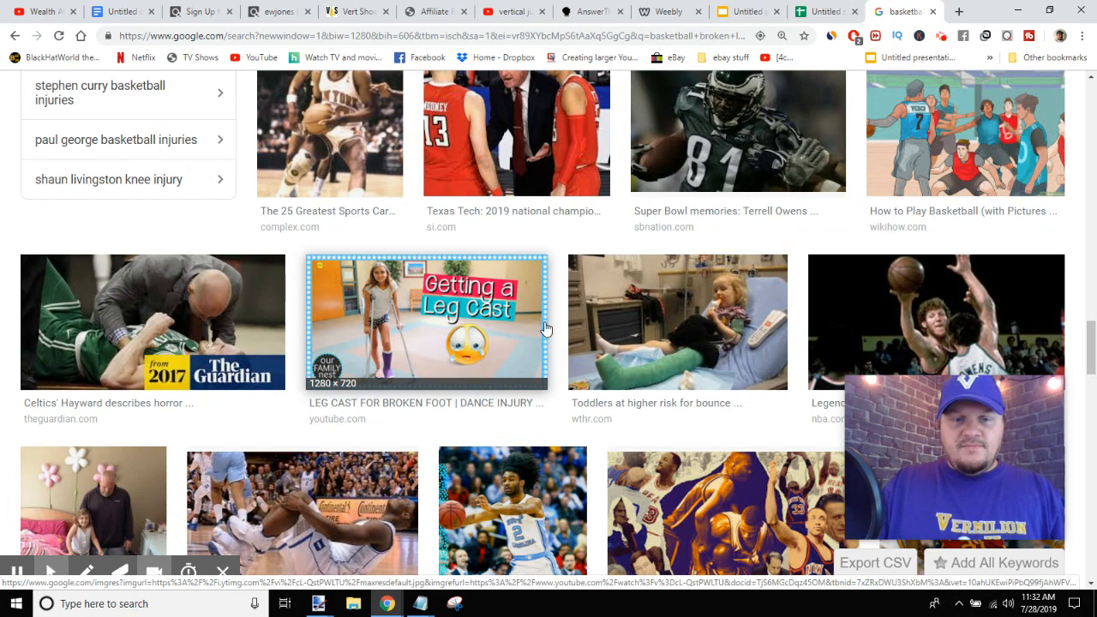
scroll(546, 328, down, 3)
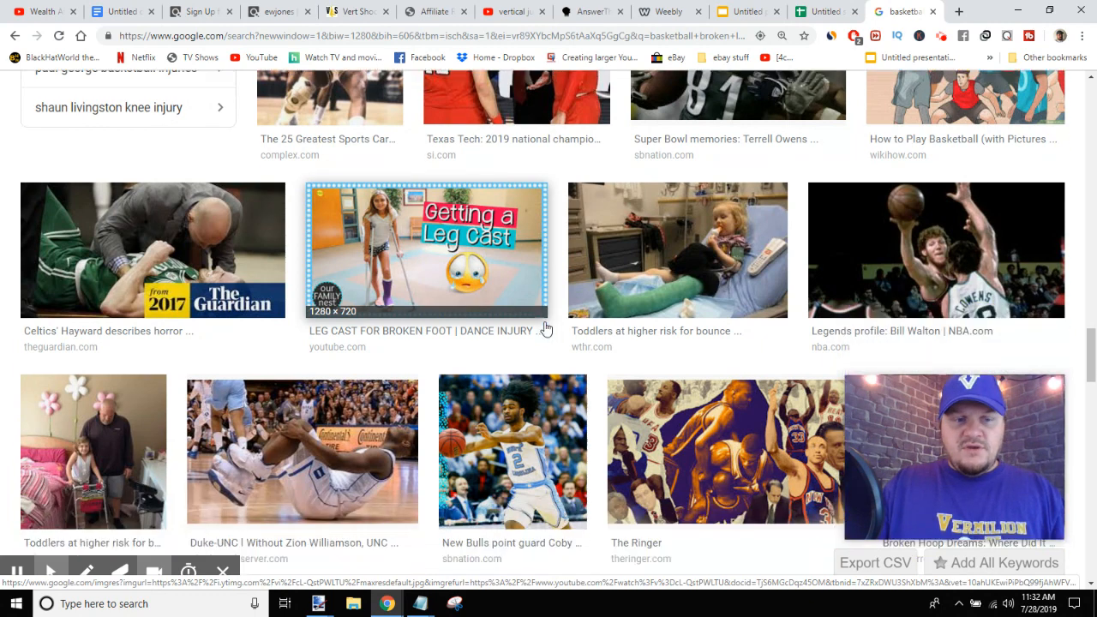
scroll(545, 328, down, 2)
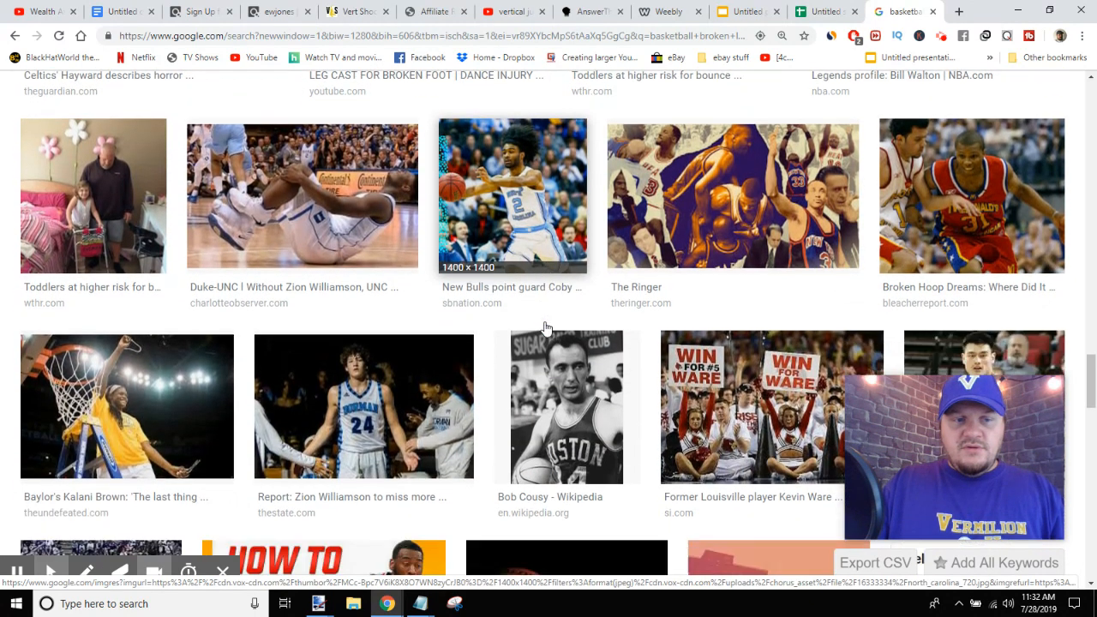
scroll(546, 329, down, 1)
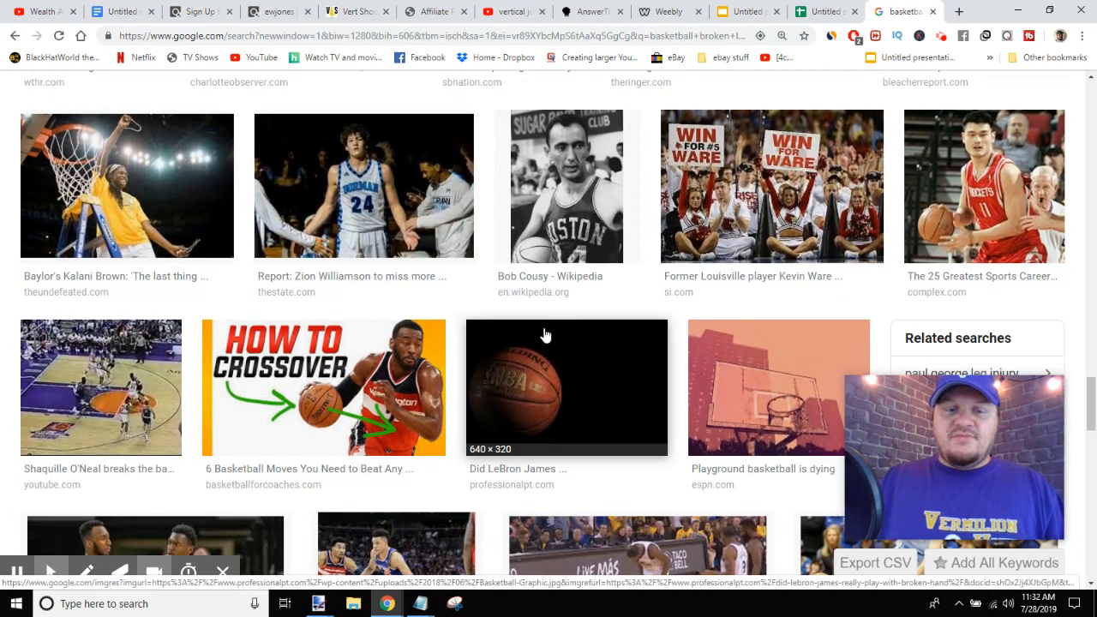
scroll(578, 317, down, 4)
scroll(574, 330, up, 15)
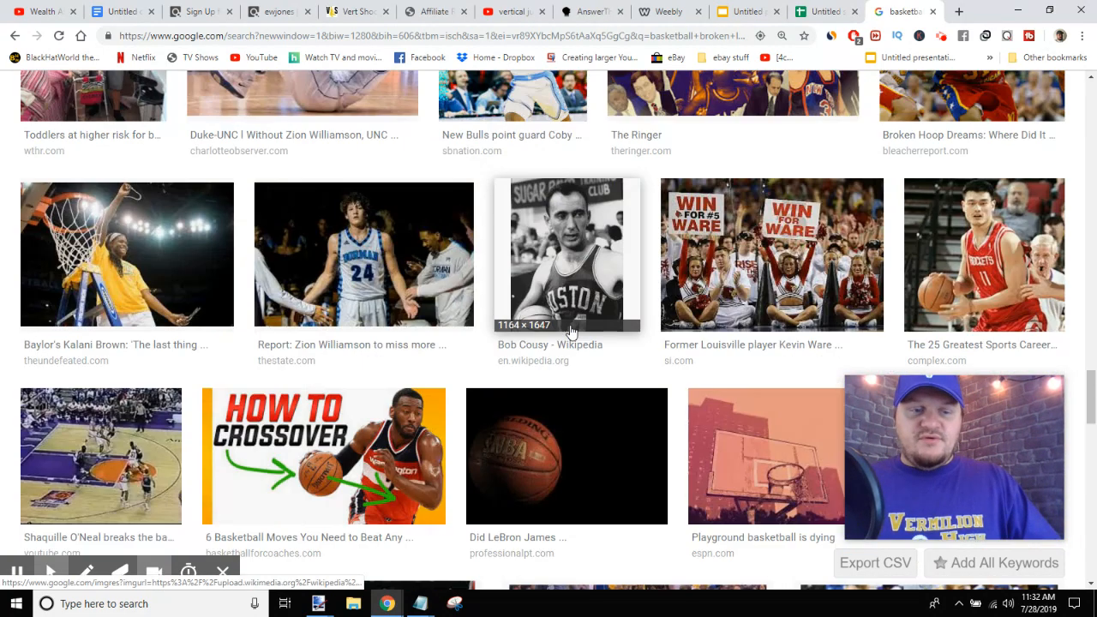
scroll(580, 327, up, 10)
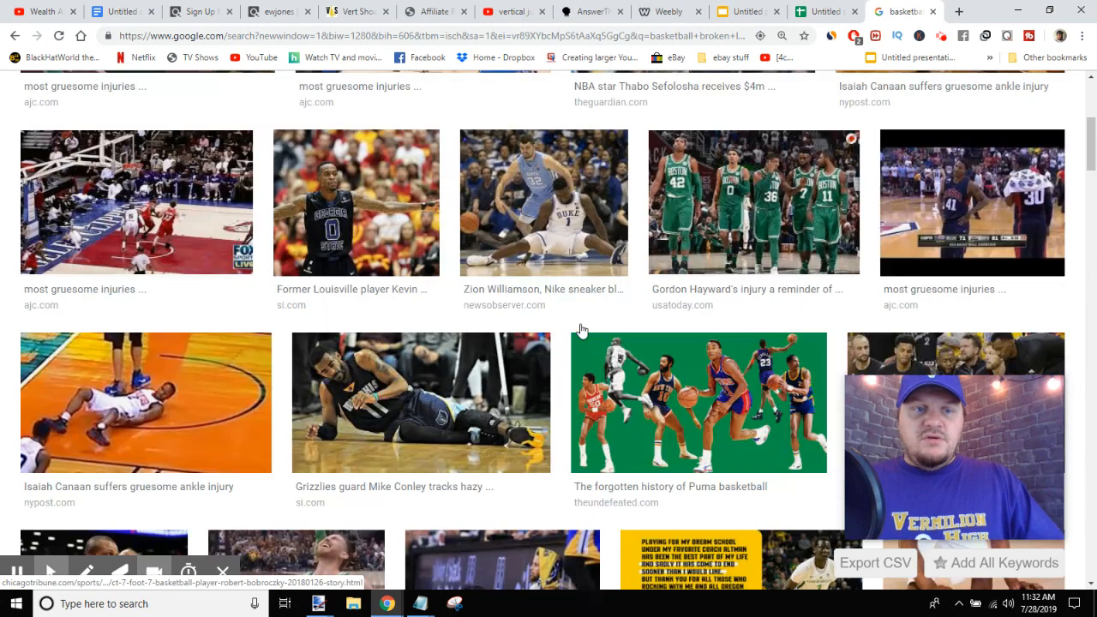
- Remove "BACK YARD" from the query and search again for "basketball broken leg"
drag(278, 106, 382, 109)
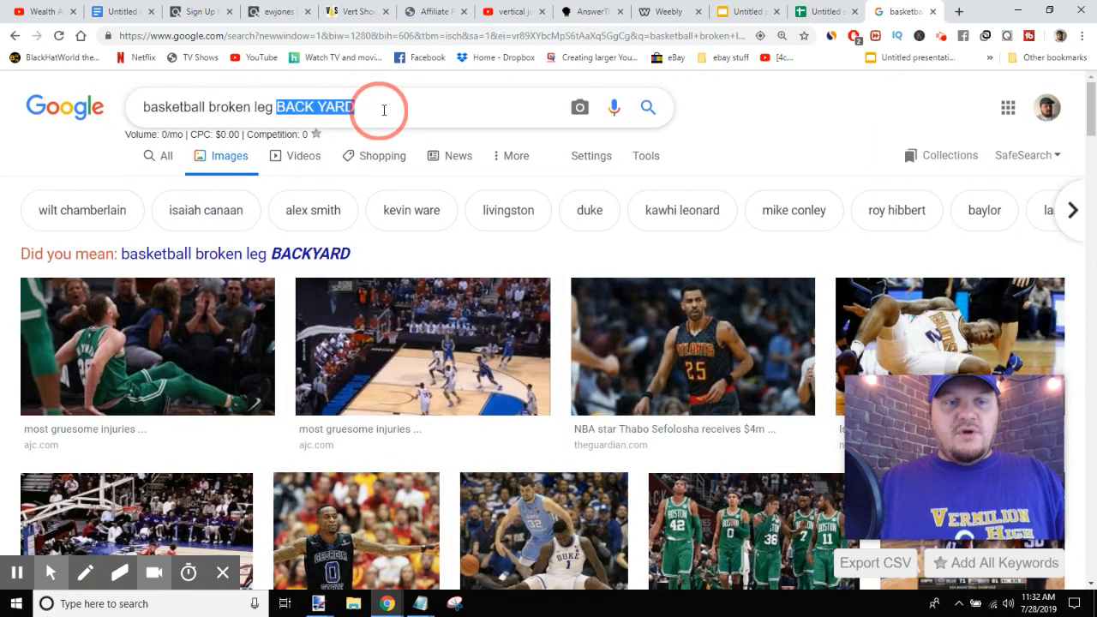
key(BackSpace)
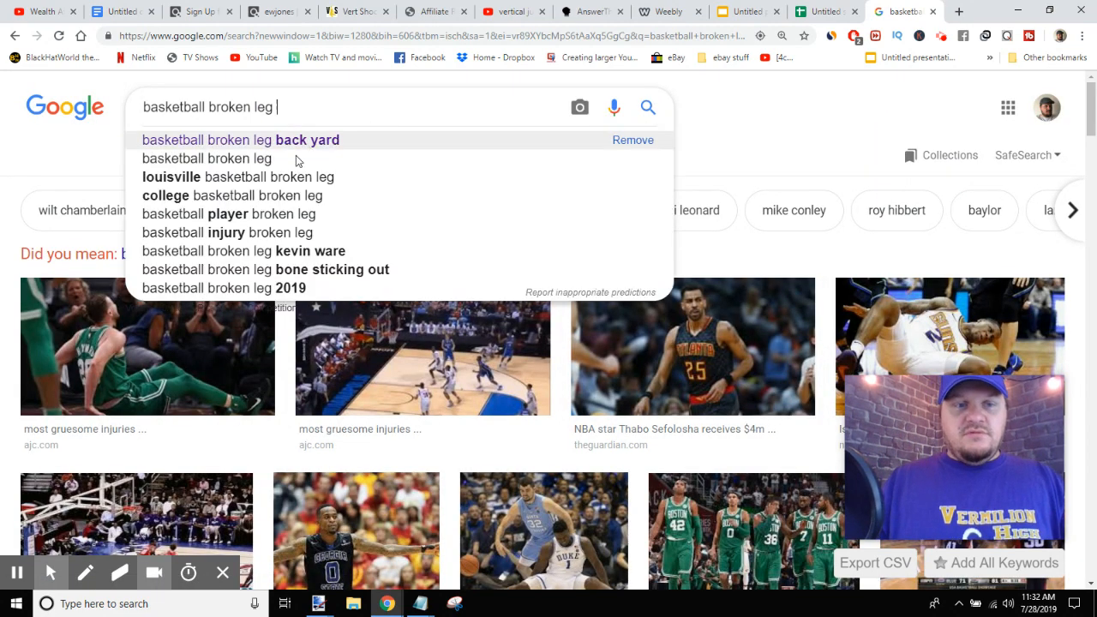
click(257, 159)
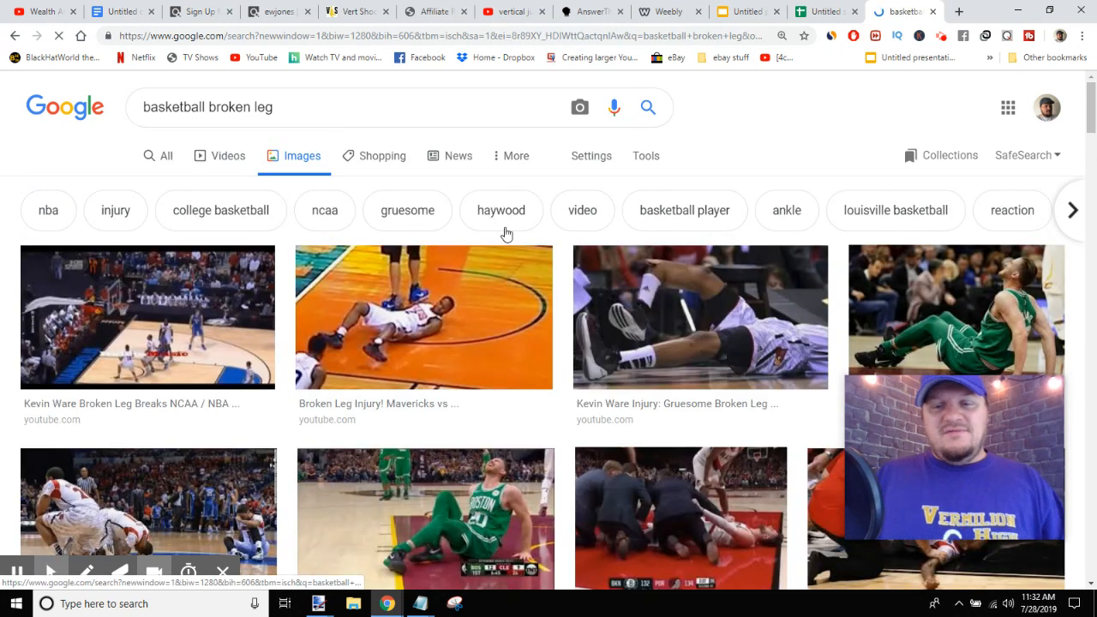
- Scroll through the basketball broken leg image results to look for a suitable picture
scroll(522, 257, down, 1)
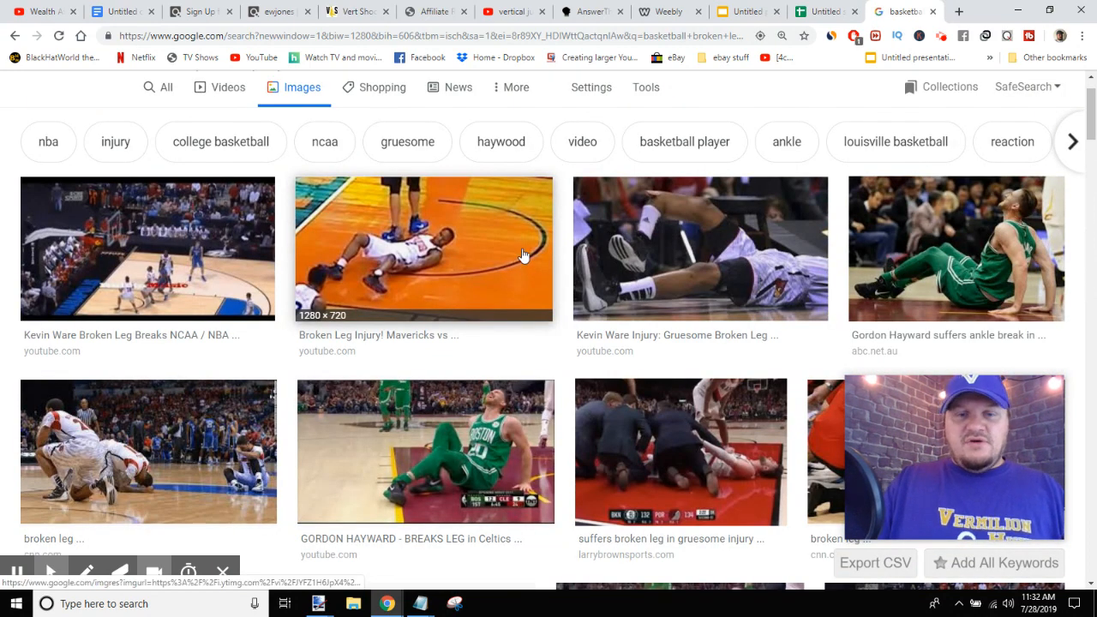
scroll(523, 233, down, 2)
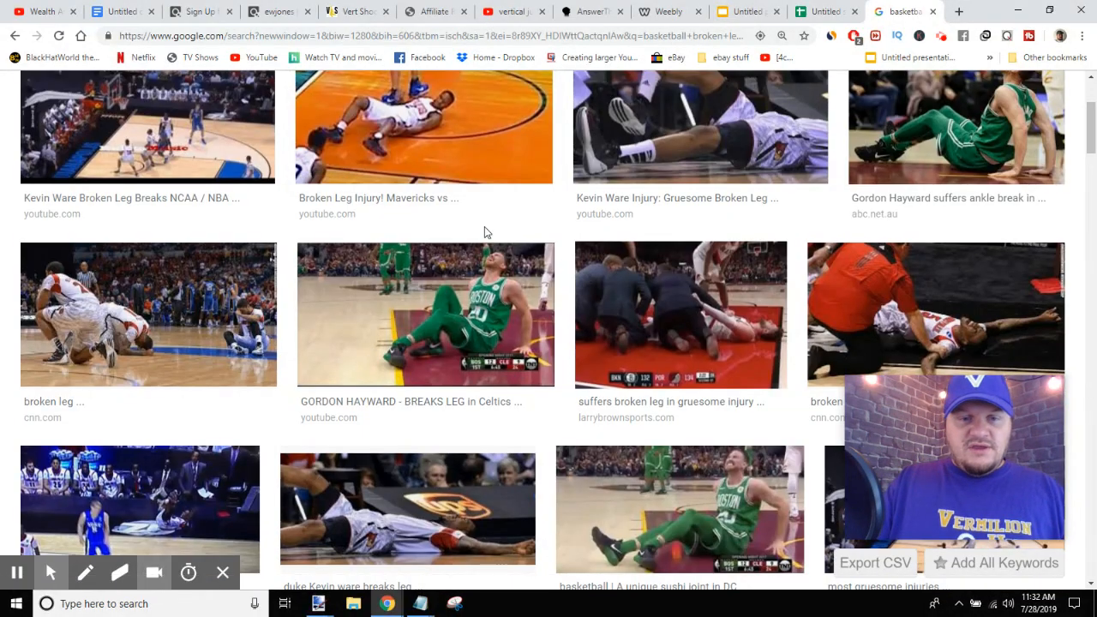
scroll(484, 230, down, 2)
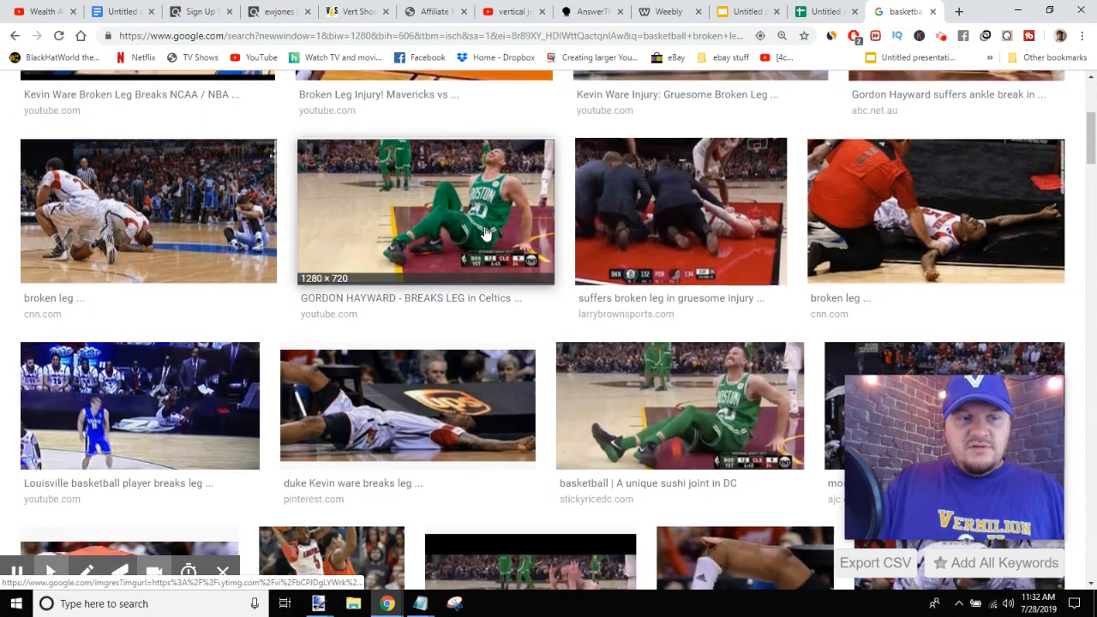
scroll(484, 231, down, 2)
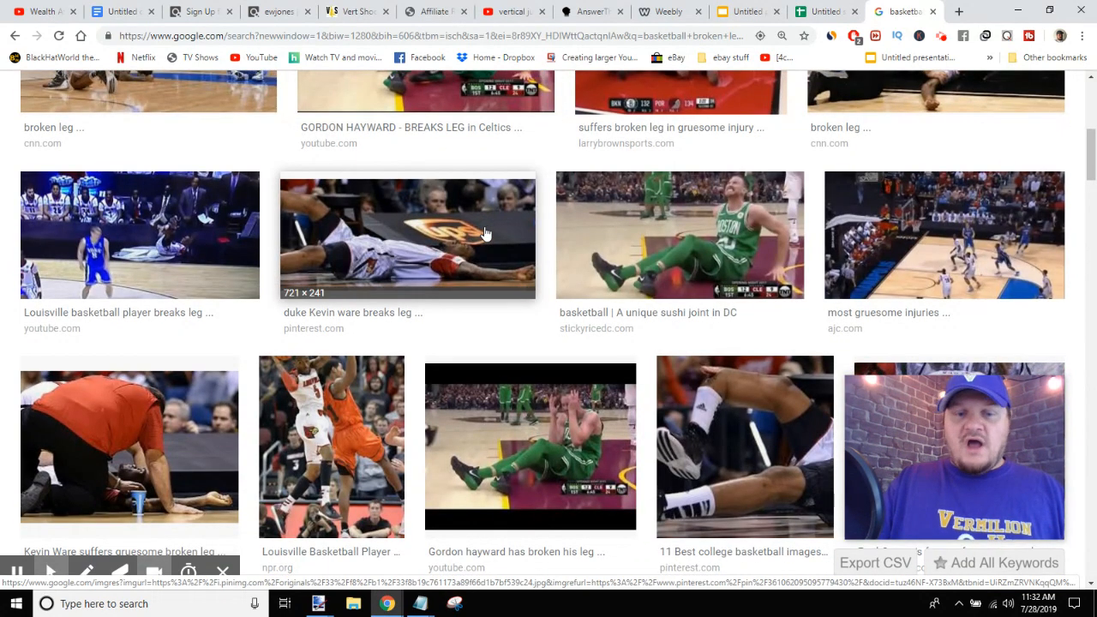
scroll(484, 231, down, 3)
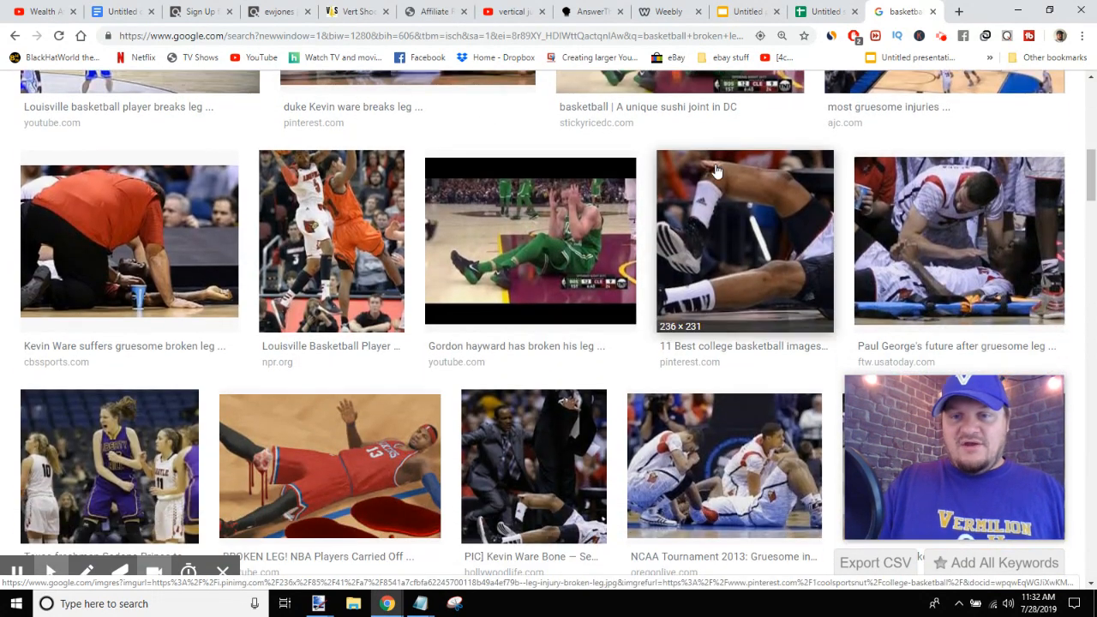
scroll(771, 249, down, 4)
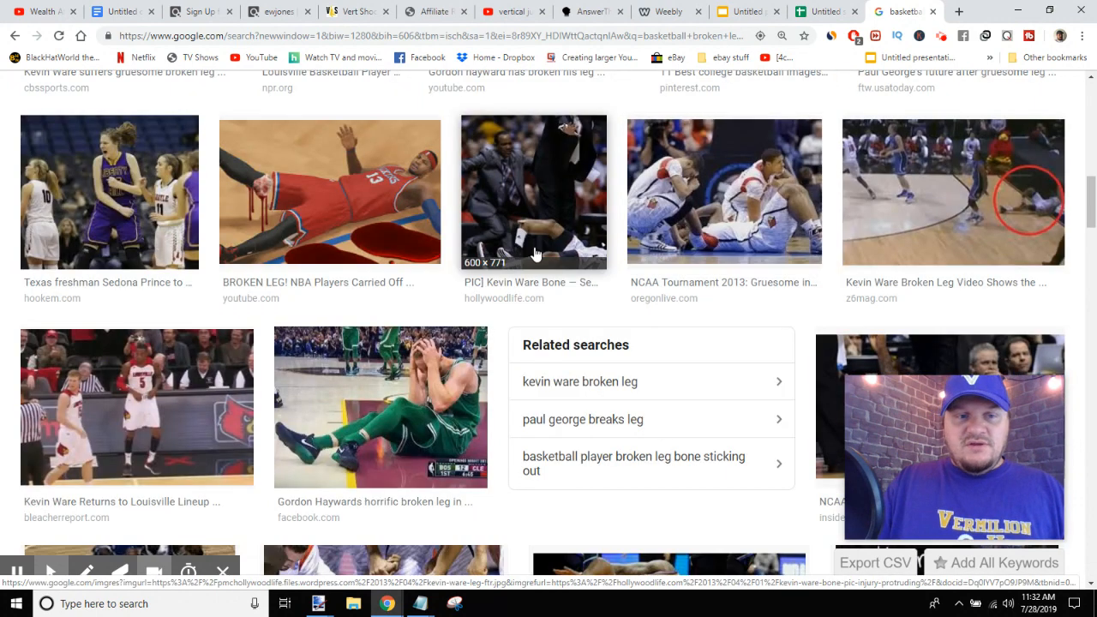
scroll(495, 238, down, 4)
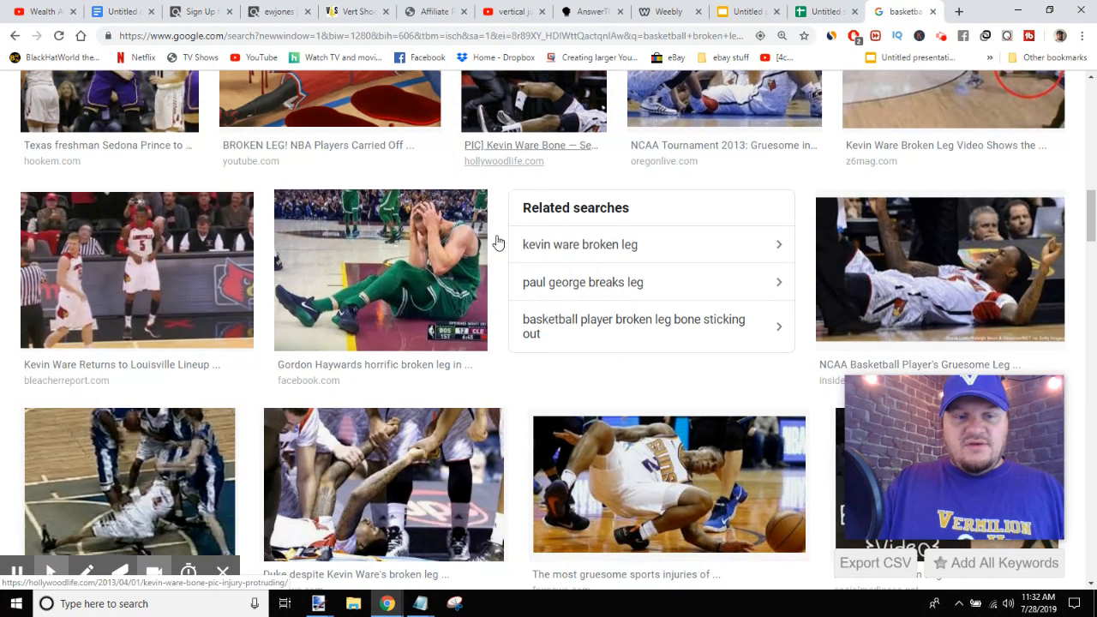
scroll(496, 242, down, 1)
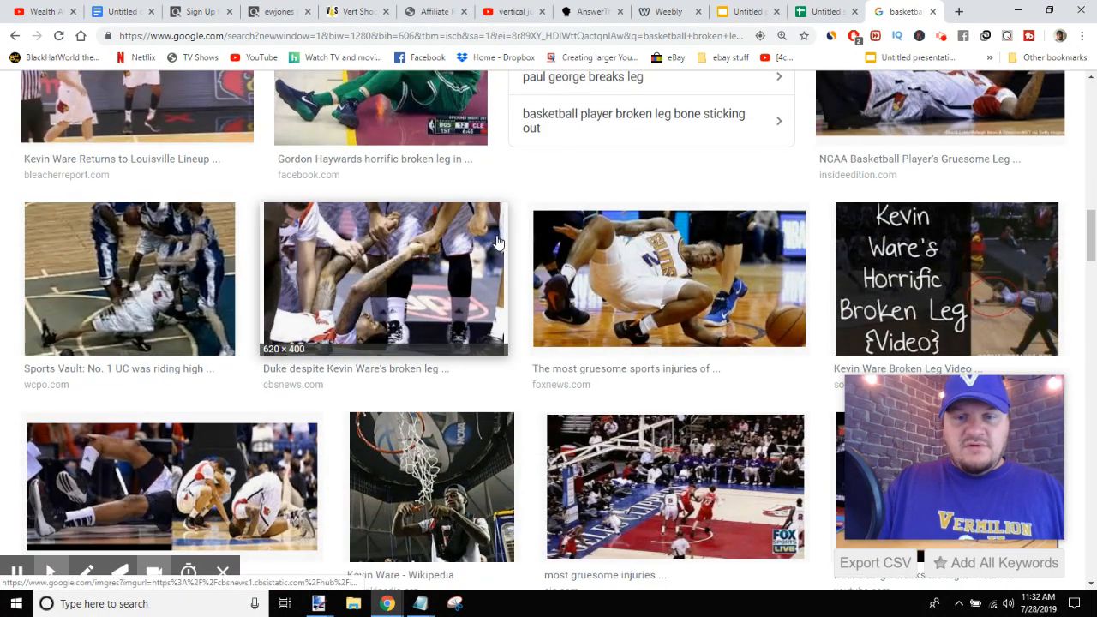
- Open the Phoenix Suns player injury image from Fox News and copy the image
click(666, 268)
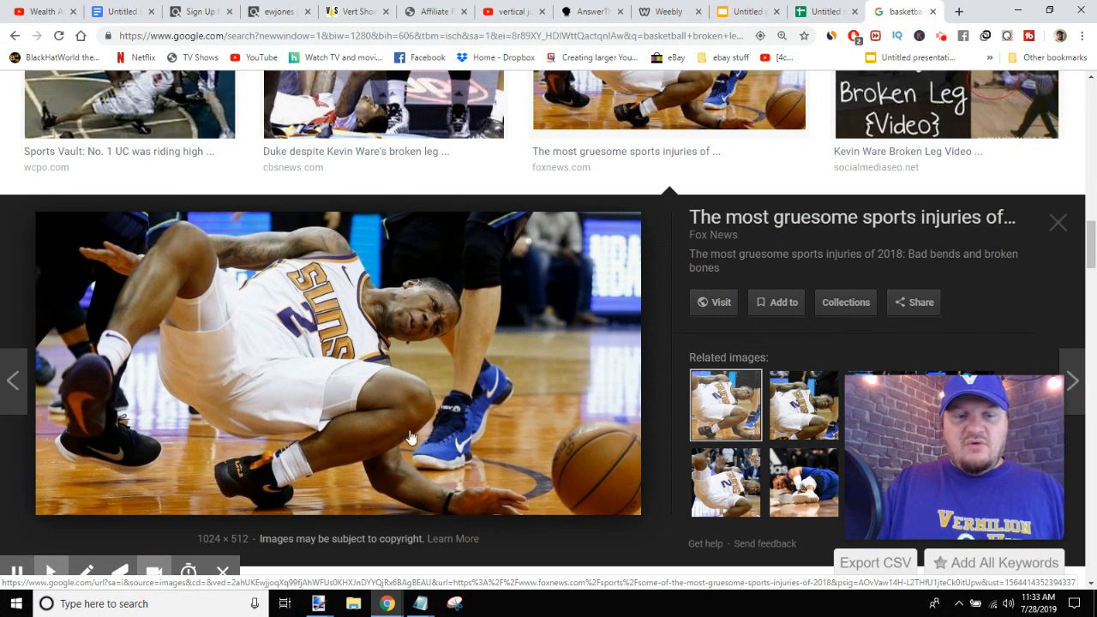
right_click(391, 367)
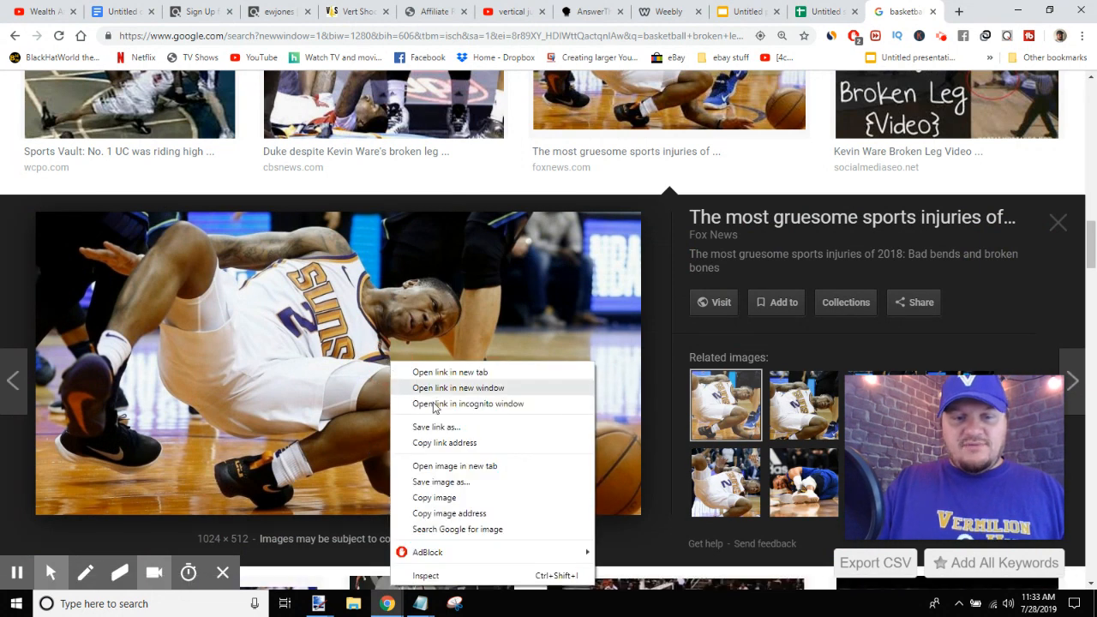
click(437, 500)
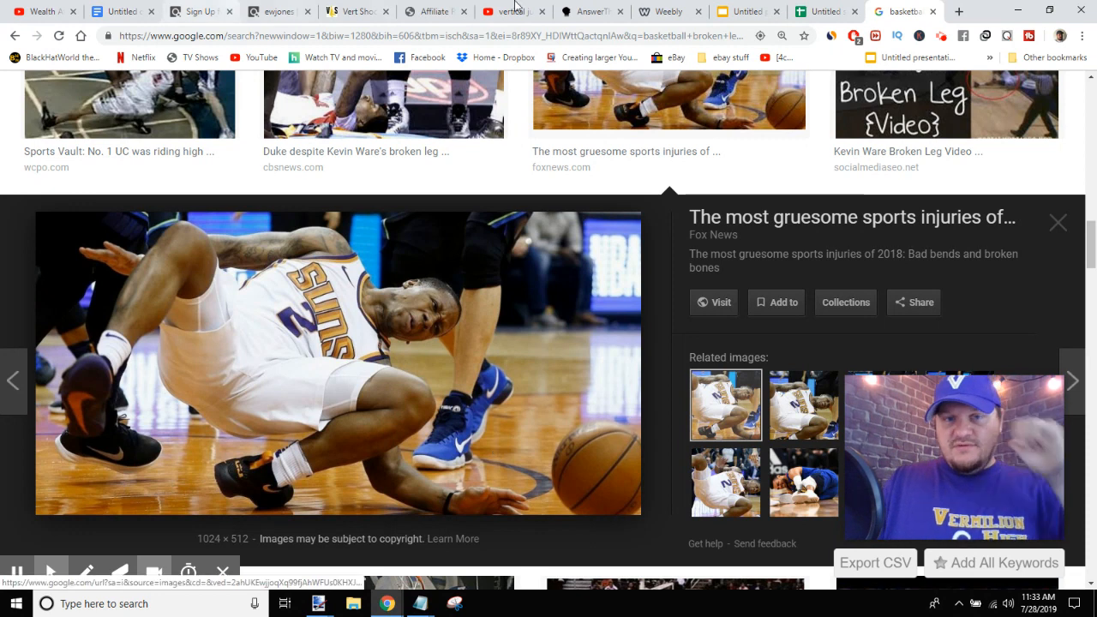
- Switch to the presentation, add a new slide and delete its title and text placeholders
click(753, 12)
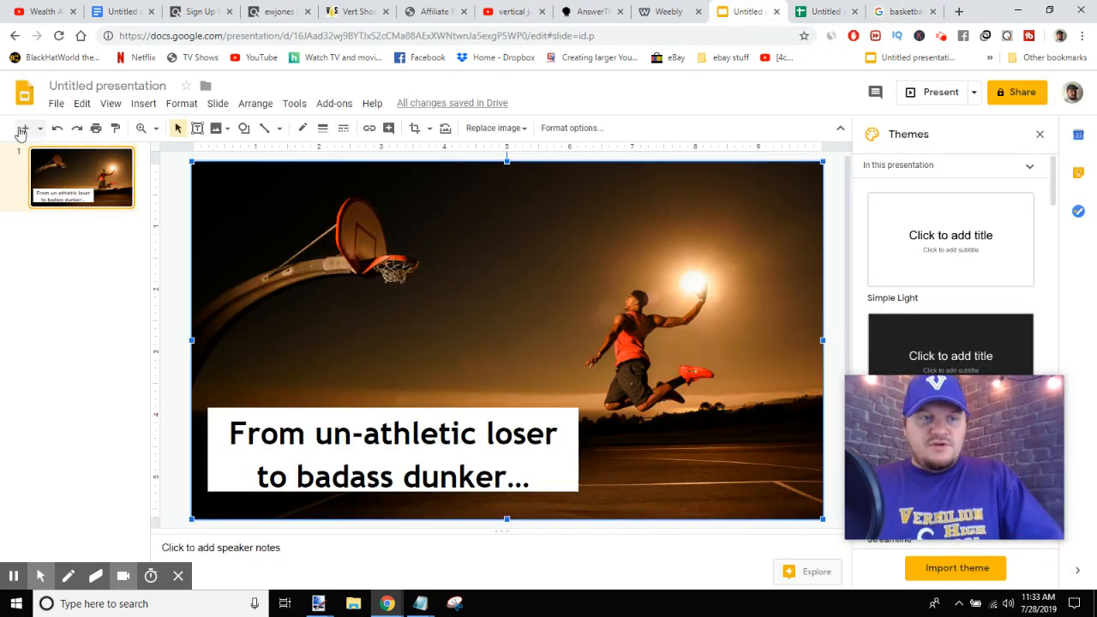
click(23, 131)
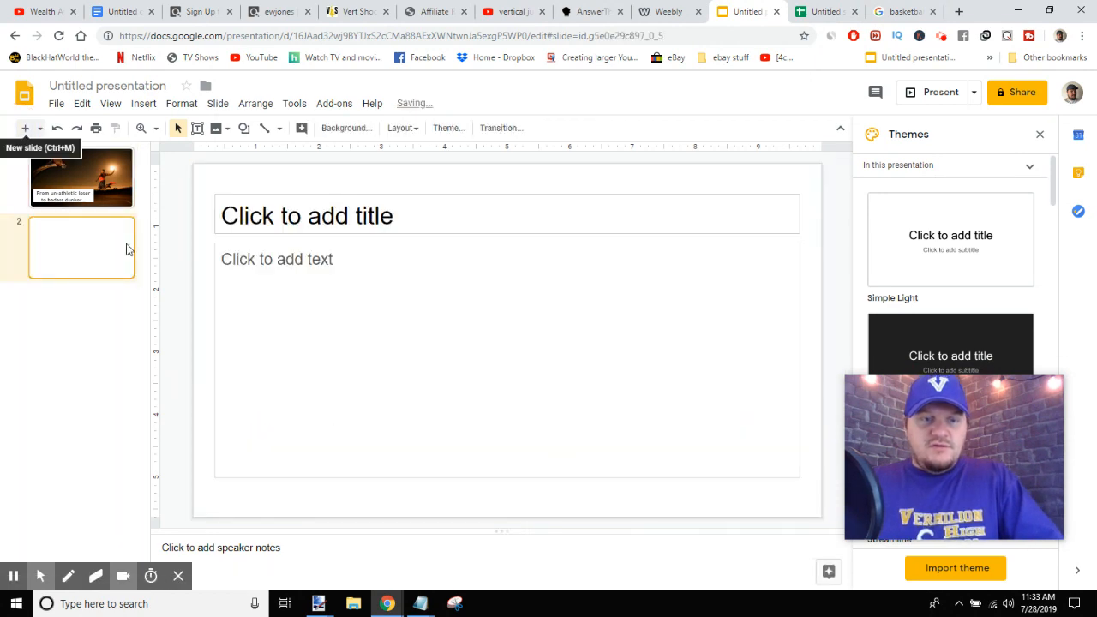
drag(206, 183, 402, 353)
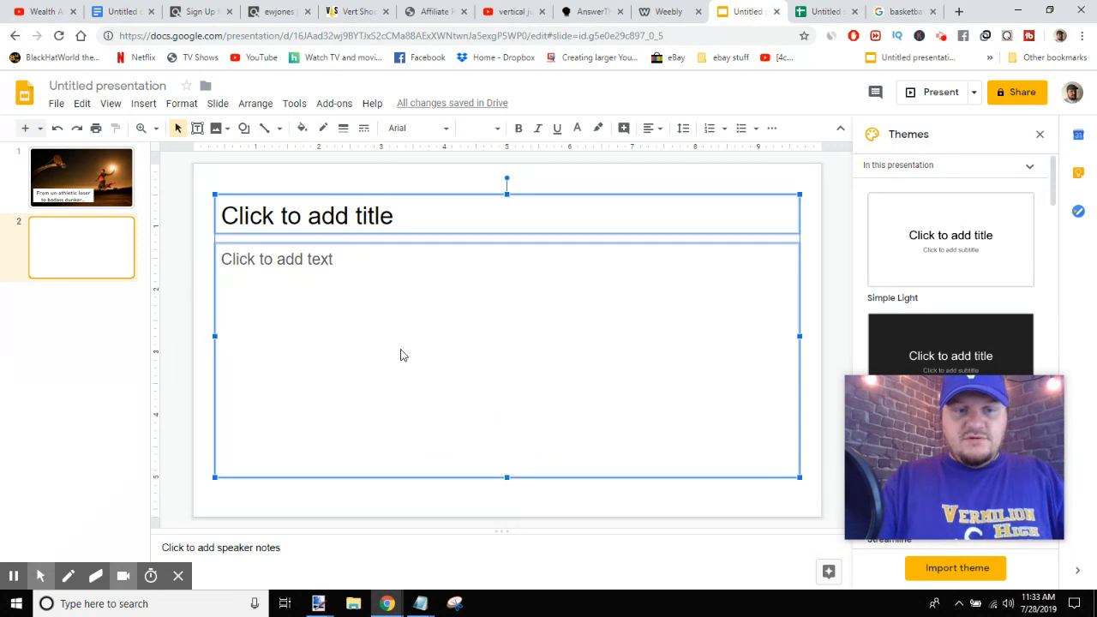
key(Delete)
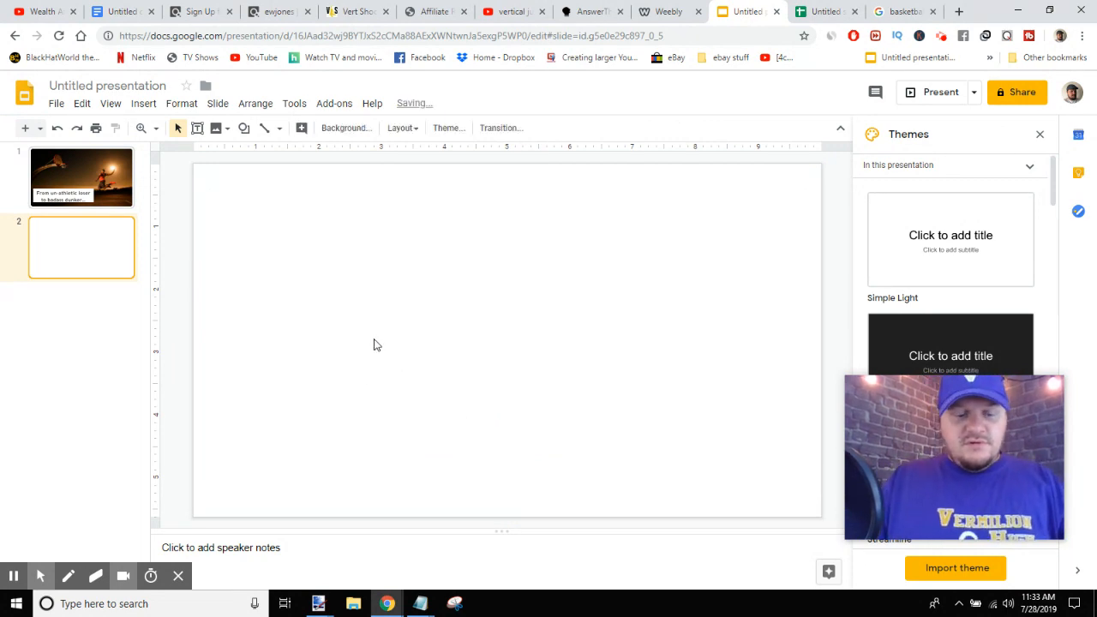
- Paste the copied injury image onto the new slide and enlarge it to fill the whole slide
key(ctrl+v)
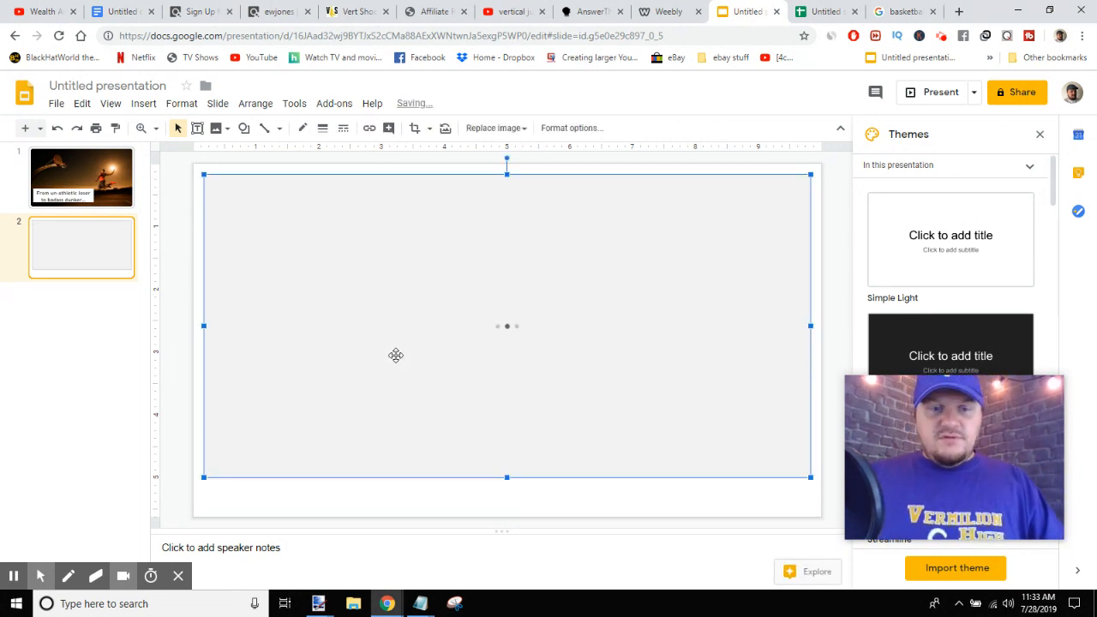
drag(806, 477, 821, 492)
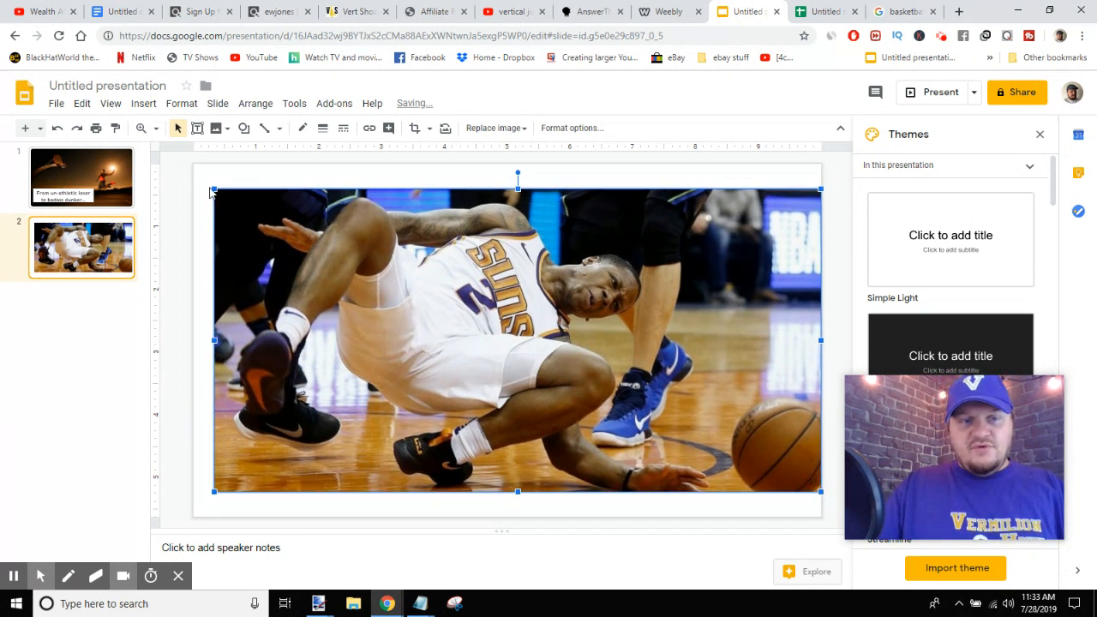
drag(214, 188, 189, 163)
drag(821, 491, 845, 514)
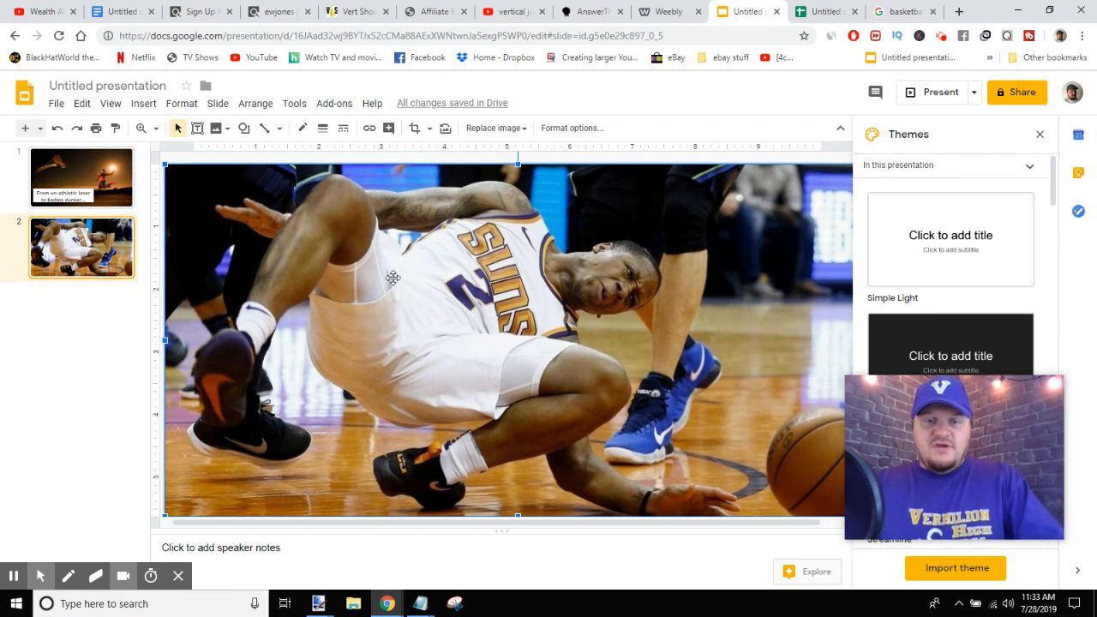
click(319, 604)
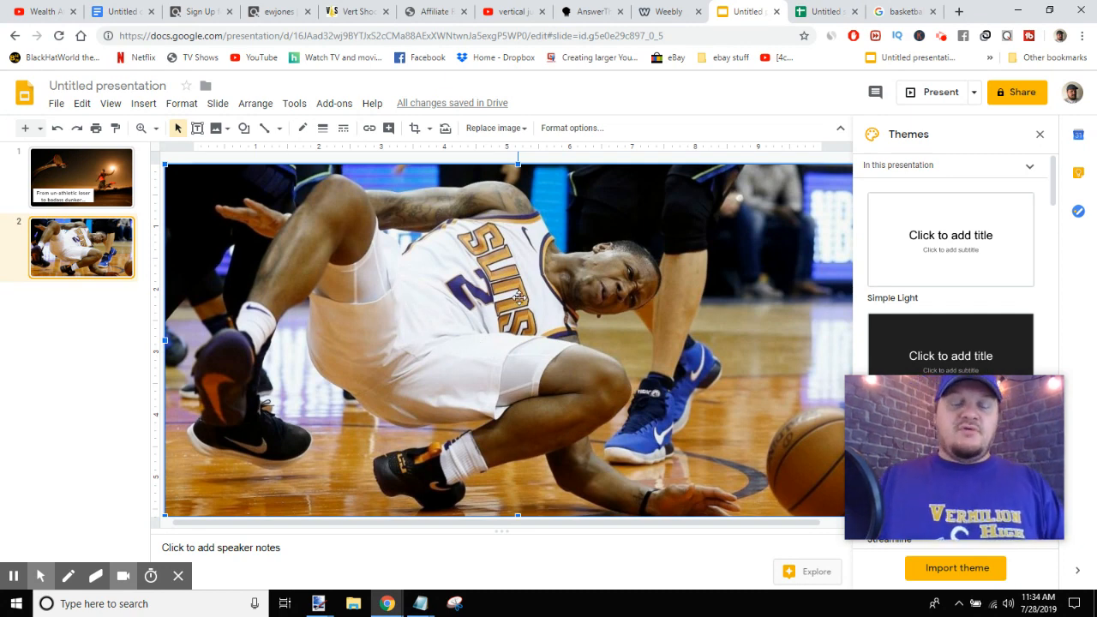
- Add a third slide and remove its title and text placeholders
click(27, 130)
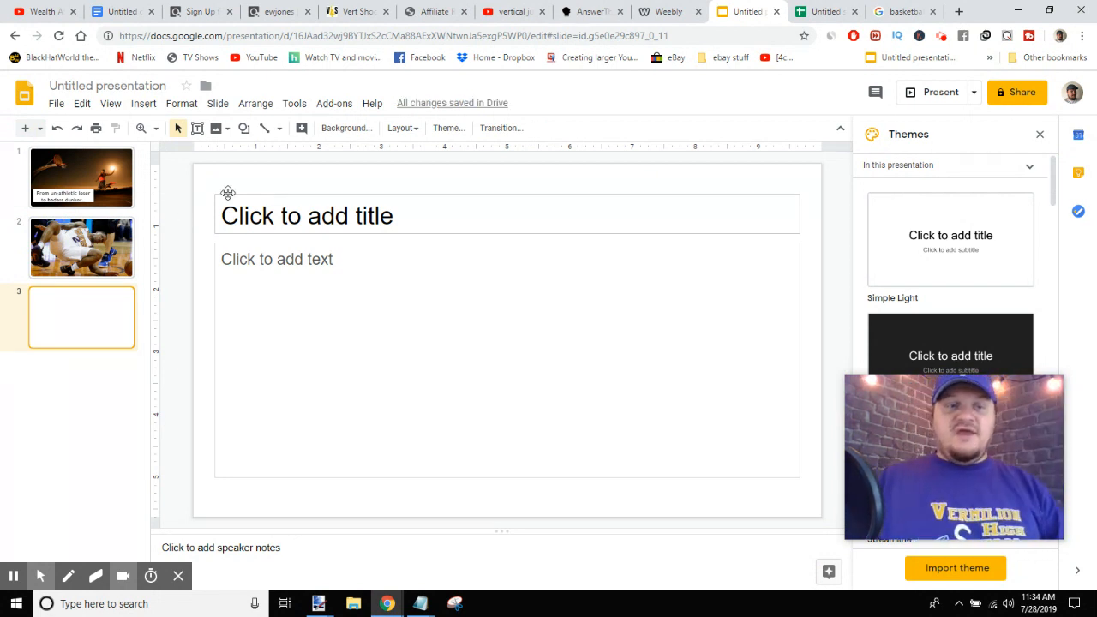
drag(219, 188, 368, 344)
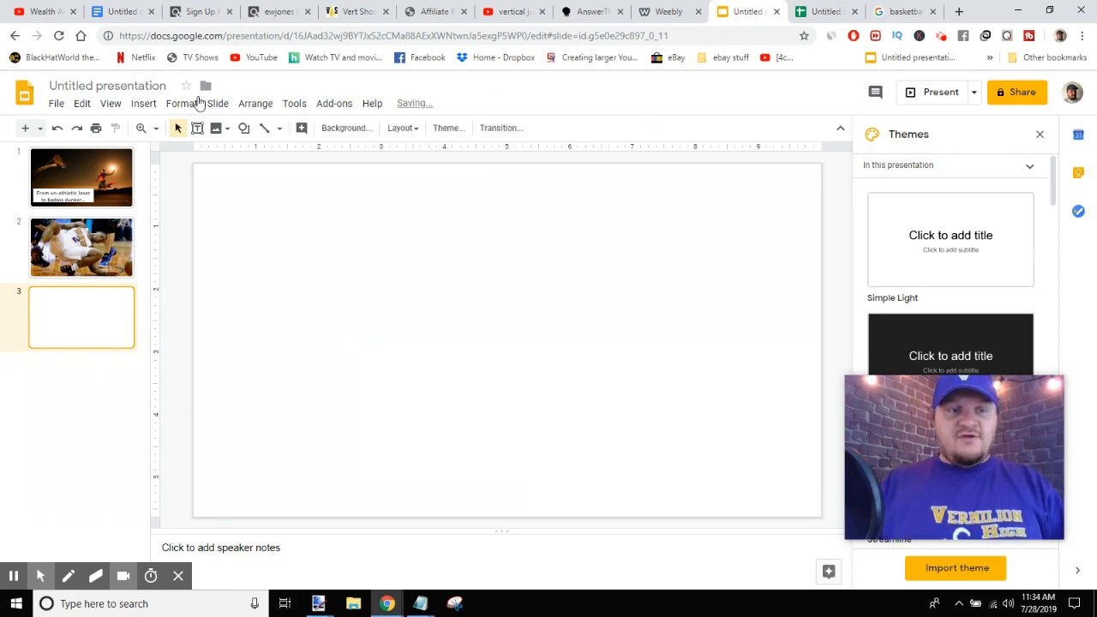
- Draw a text box on the third slide and enter "ITS NOT YOUR FAULT!!" followed by a new line
click(196, 128)
drag(312, 209, 627, 416)
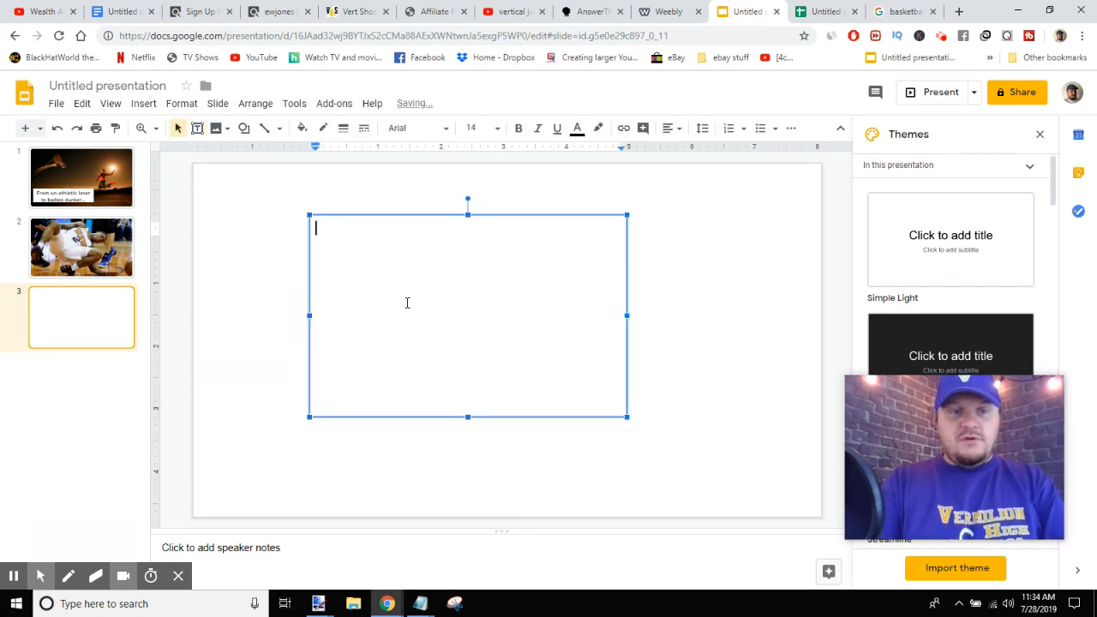
text(ITS NOT YOUR FAULT)
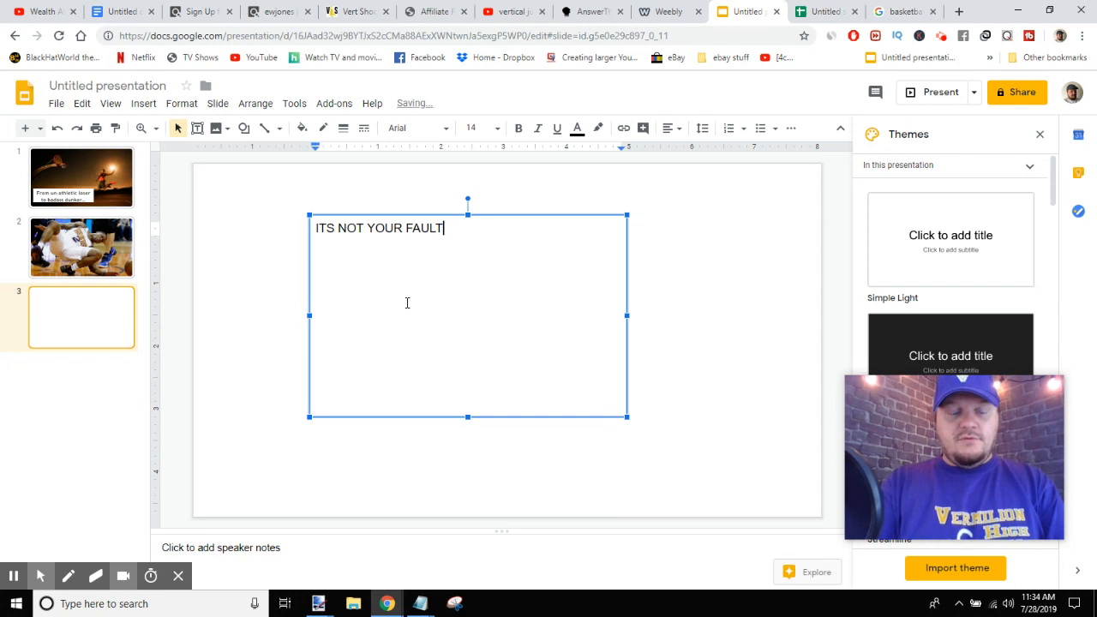
text(!!)
key(Return)
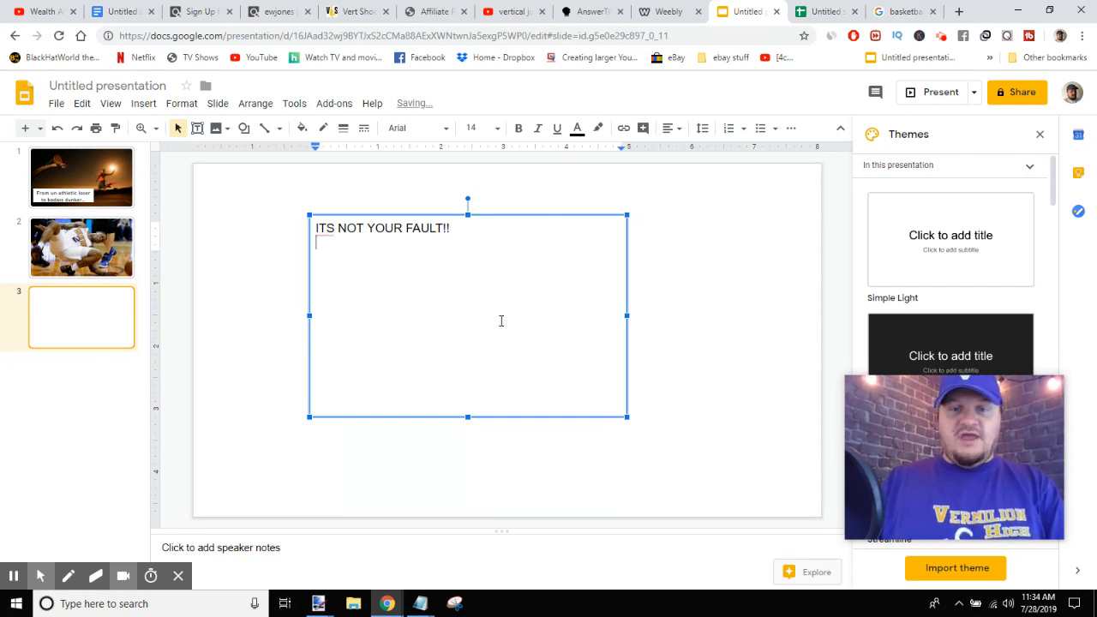